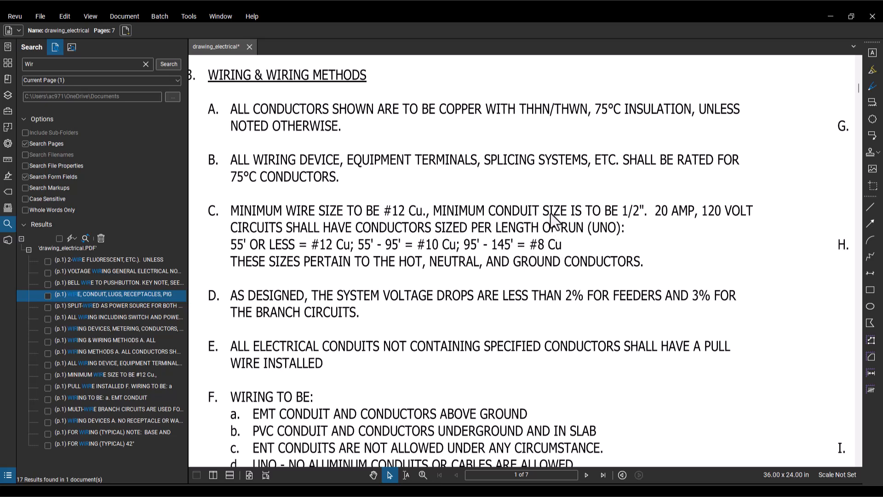
Step: Draw a four-segment Polylength measurement about 29'-4" long across notes B to D of the Wiring & Wiring Methods section
{"action": "left_click", "coordinate": [10, 112]}
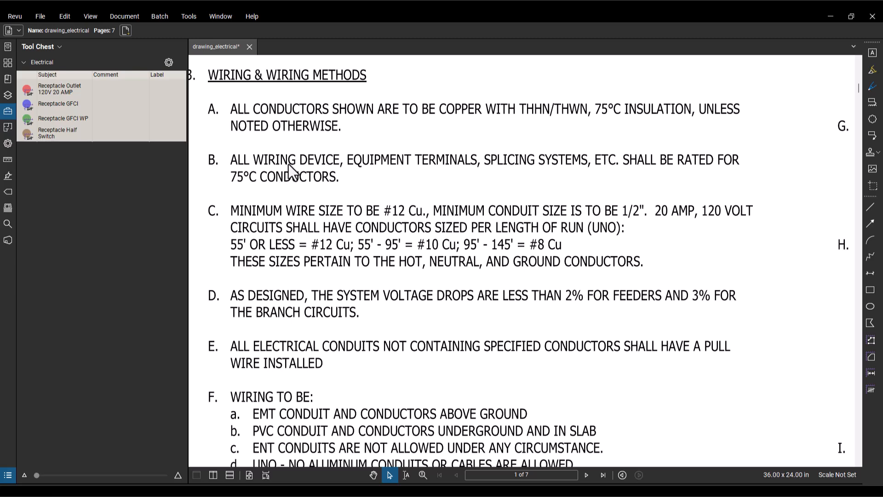
{"action": "left_click", "coordinate": [7, 161]}
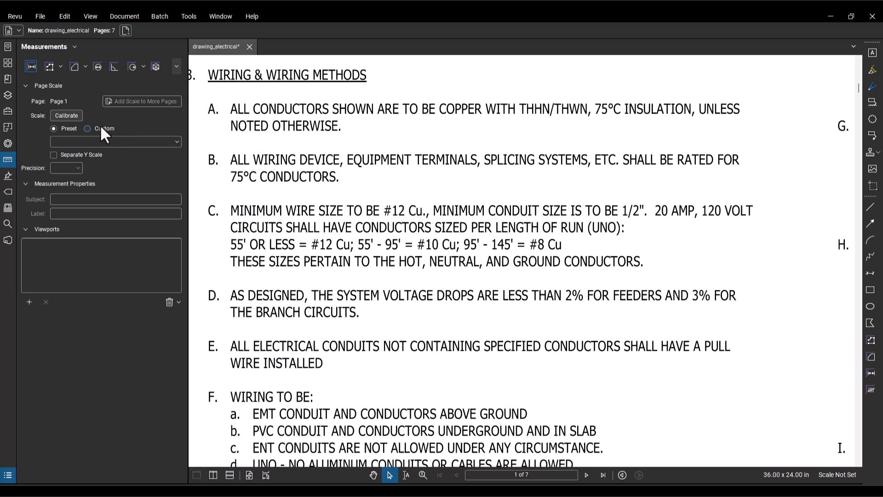
{"action": "left_click", "coordinate": [48, 66]}
{"action": "left_click", "coordinate": [416, 187]}
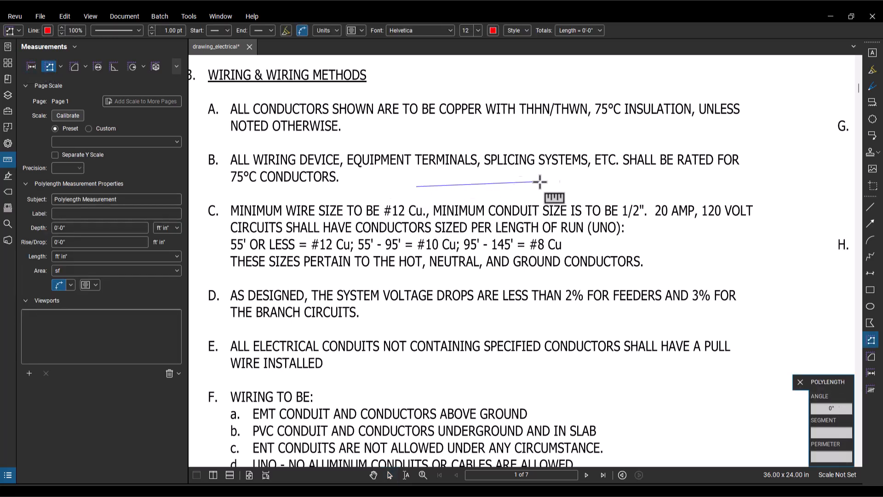
{"action": "left_click", "coordinate": [566, 180]}
{"action": "left_click", "coordinate": [589, 225]}
{"action": "left_click", "coordinate": [556, 292]}
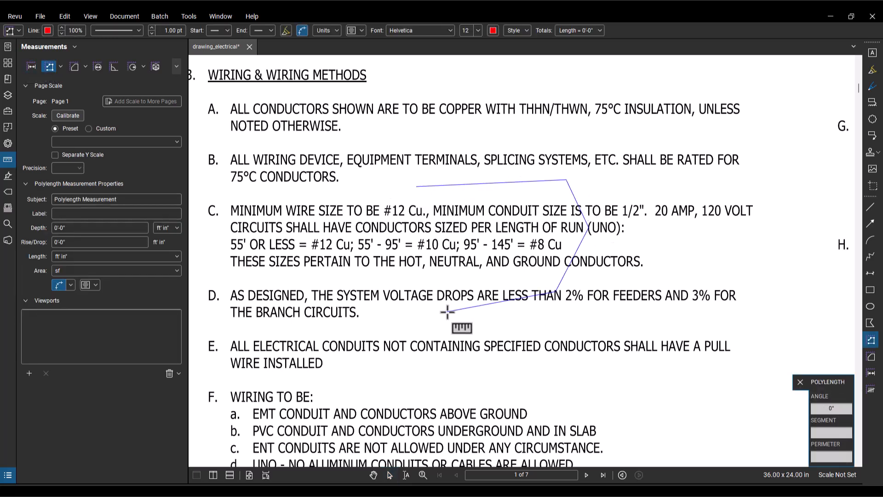
{"action": "double_click", "coordinate": [447, 312]}
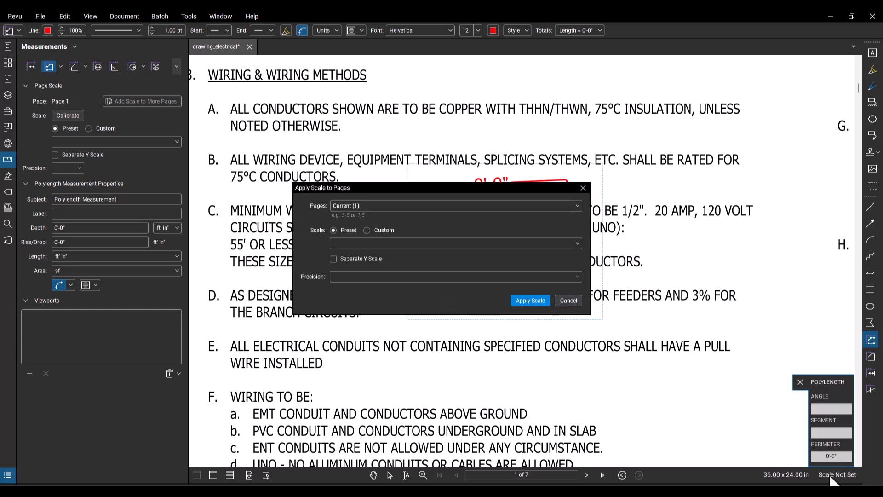
Step: Apply the preset scale 1/8" = 1'-0" to the current page
{"action": "left_click", "coordinate": [511, 243]}
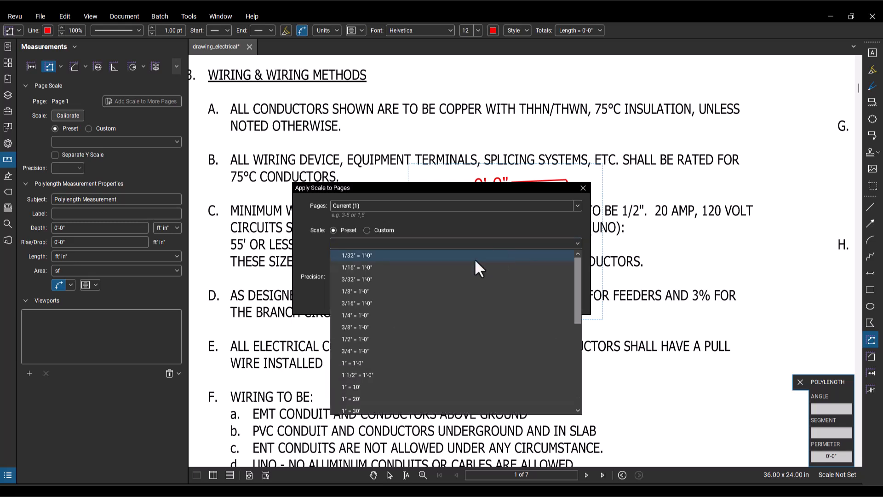
{"action": "left_click", "coordinate": [433, 294]}
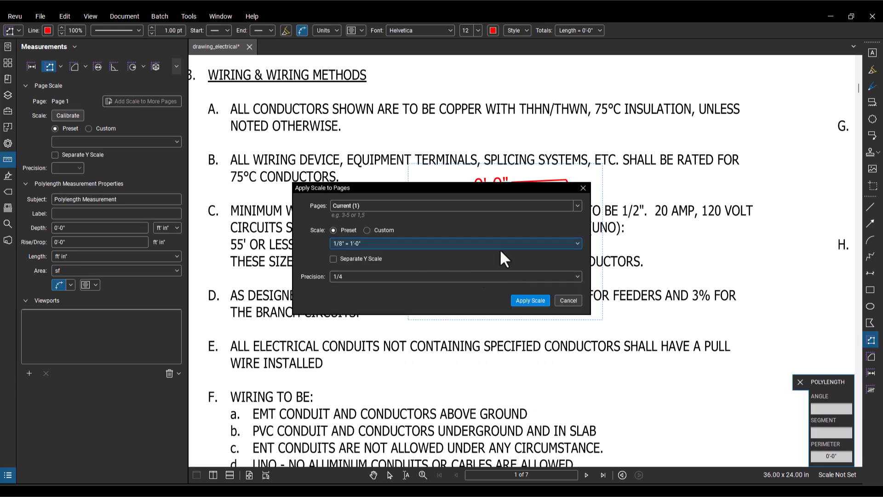
{"action": "left_click", "coordinate": [529, 302]}
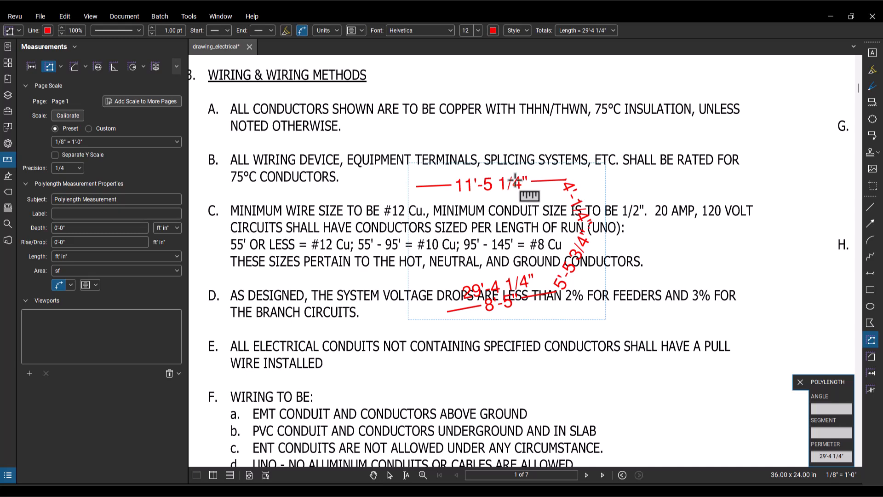
Step: Add the drawn polylength measurement to the Electrical tool set in the Tool Chest
{"action": "key", "text": "Escape"}
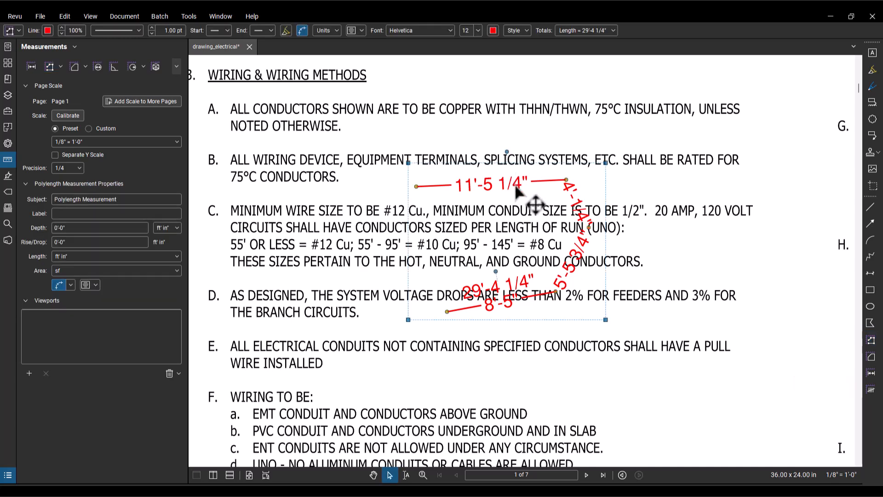
{"action": "right_click", "coordinate": [515, 184]}
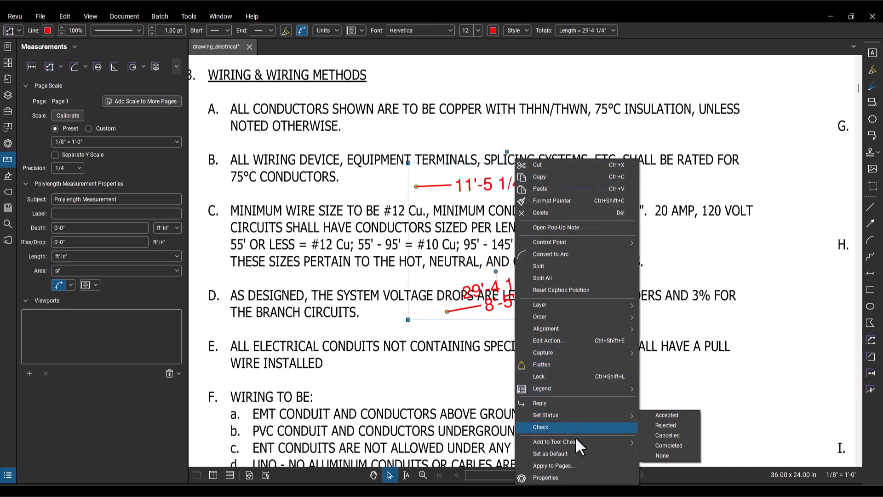
{"action": "mouse_move", "coordinate": [576, 439]}
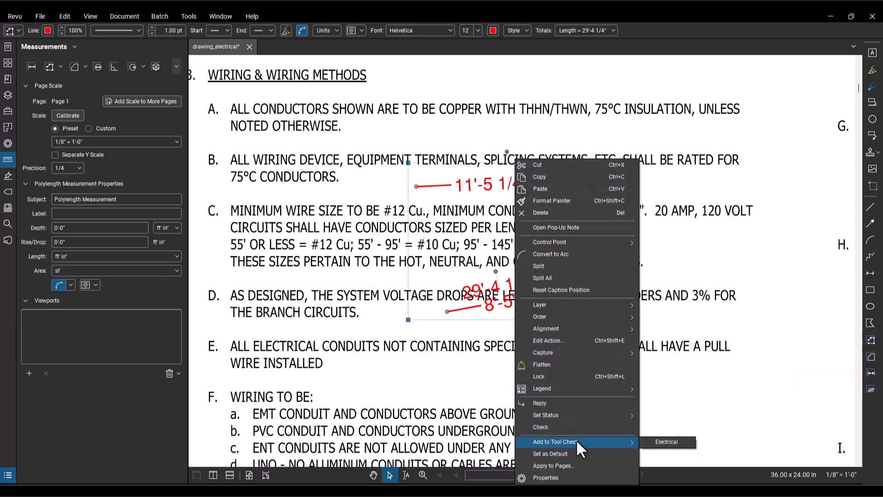
{"action": "left_click", "coordinate": [661, 441]}
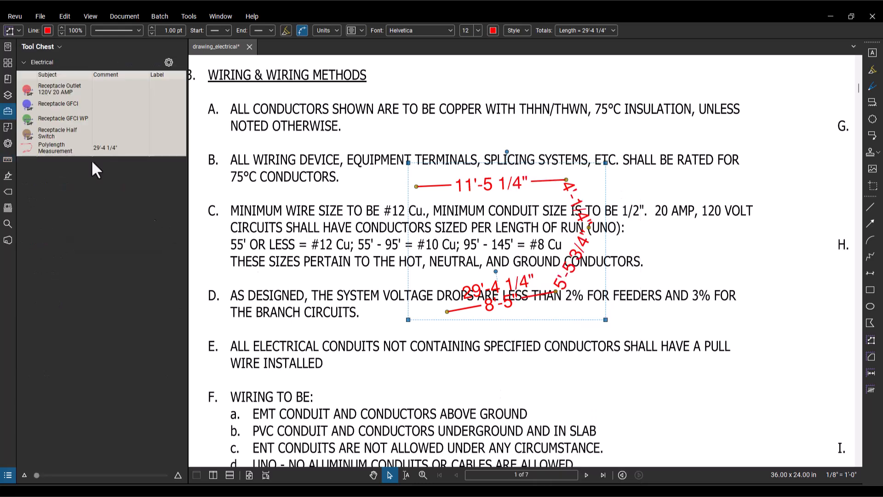
Step: Toggle the saved Polylength Measurement tool in and out of Drawing Mode, leaving Drawing Mode on
{"action": "left_click", "coordinate": [29, 151]}
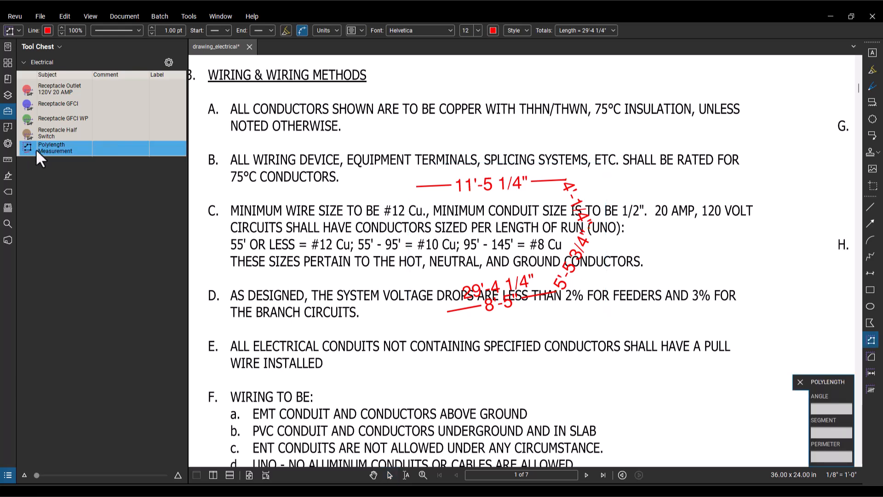
{"action": "right_click", "coordinate": [38, 152]}
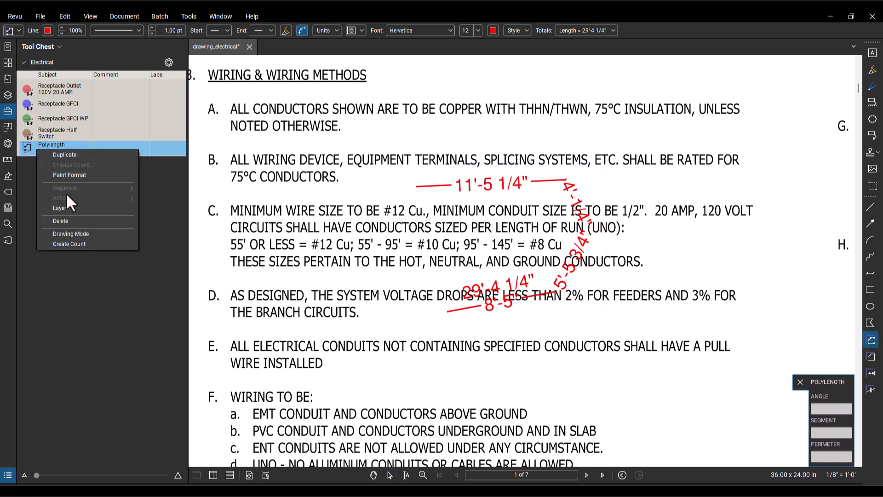
{"action": "left_click", "coordinate": [81, 234]}
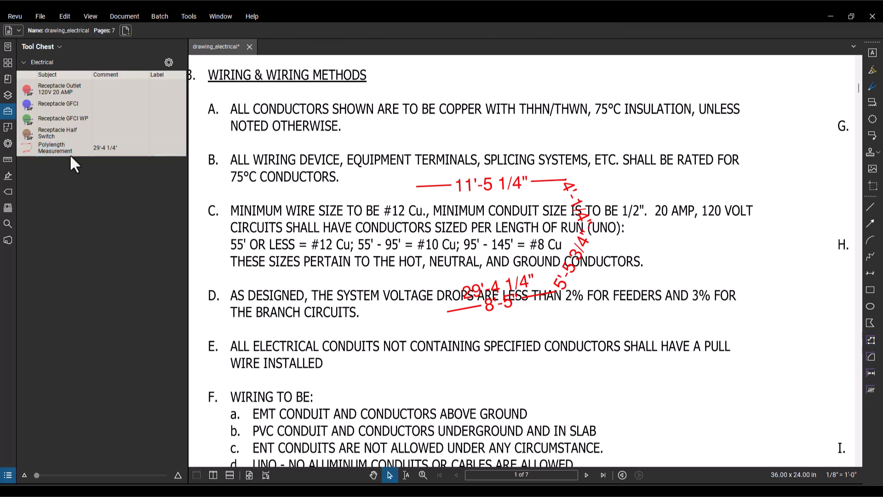
{"action": "right_click", "coordinate": [70, 153]}
{"action": "left_click", "coordinate": [106, 234]}
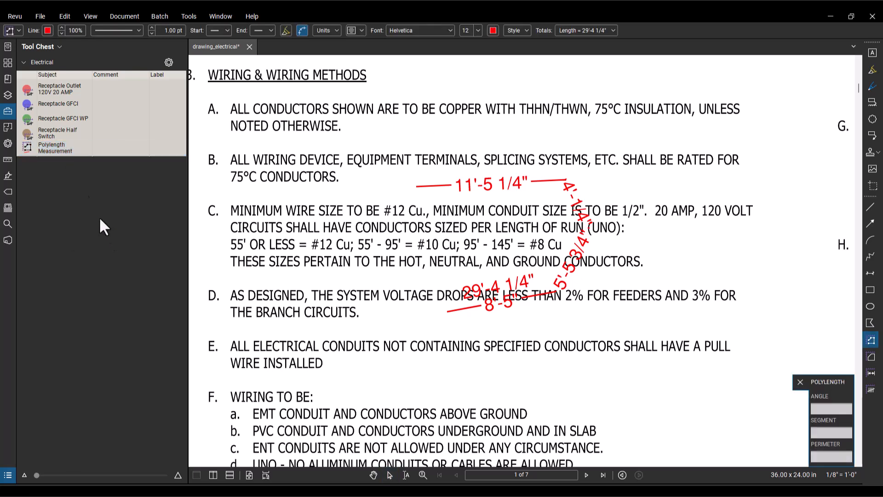
{"action": "right_click", "coordinate": [27, 150]}
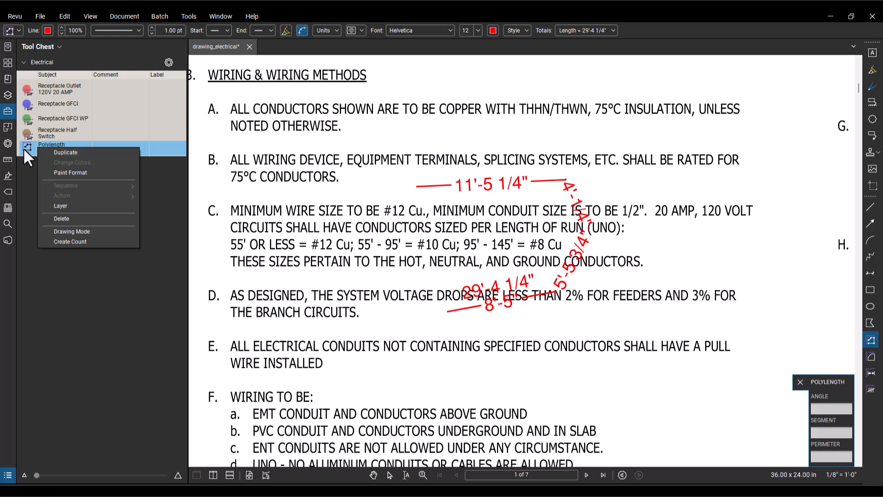
{"action": "left_click", "coordinate": [27, 165]}
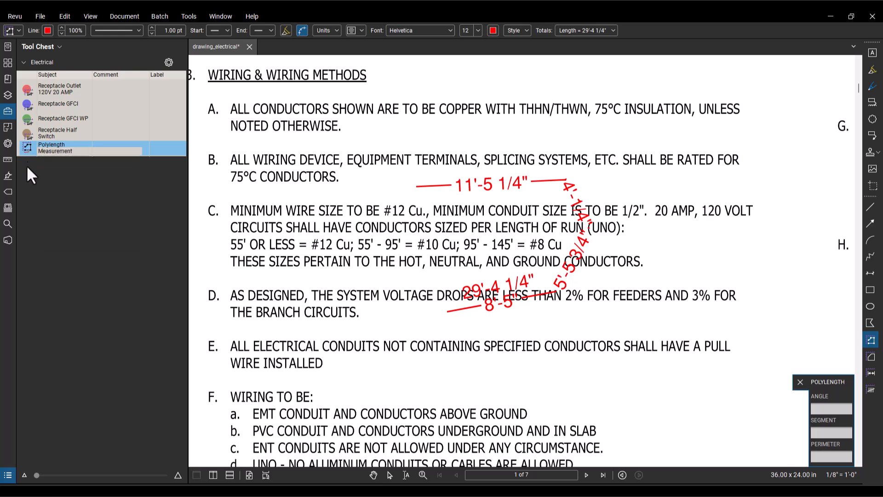
Step: Take the saved Polylength Measurement tool out of Drawing Mode and place three exact copies across notes C to E
{"action": "left_click", "coordinate": [27, 148]}
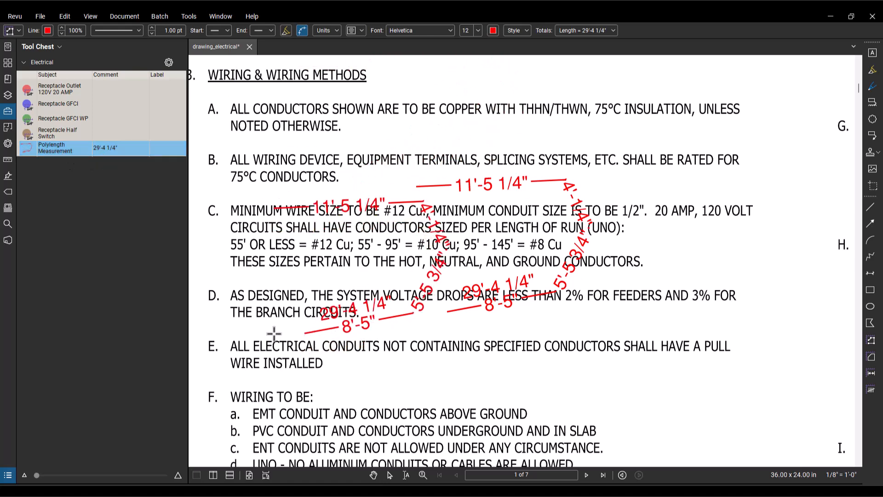
{"action": "left_click", "coordinate": [247, 348]}
{"action": "left_click", "coordinate": [55, 147]}
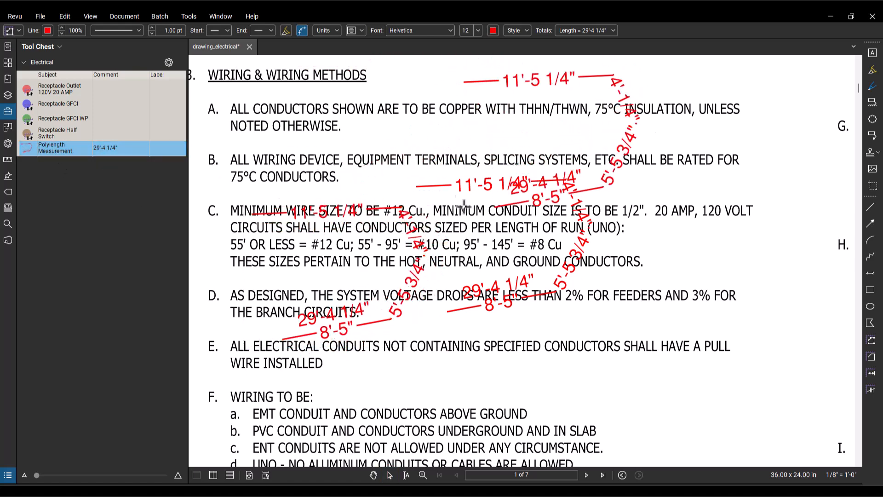
{"action": "left_click", "coordinate": [619, 352]}
{"action": "left_click", "coordinate": [103, 152]}
{"action": "left_click", "coordinate": [478, 341]}
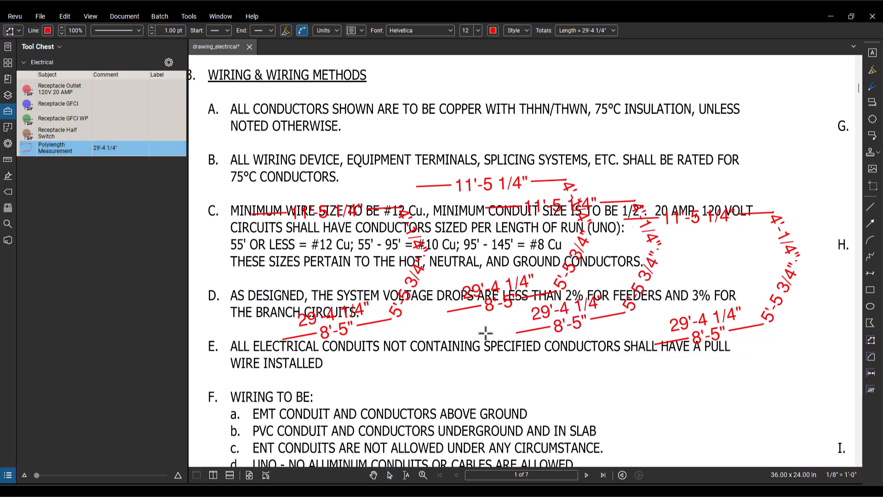
Step: Return the saved polylength tool to Drawing Mode and draw a four-segment measurement about 40'-5" long over notes A and B
{"action": "left_click", "coordinate": [23, 151]}
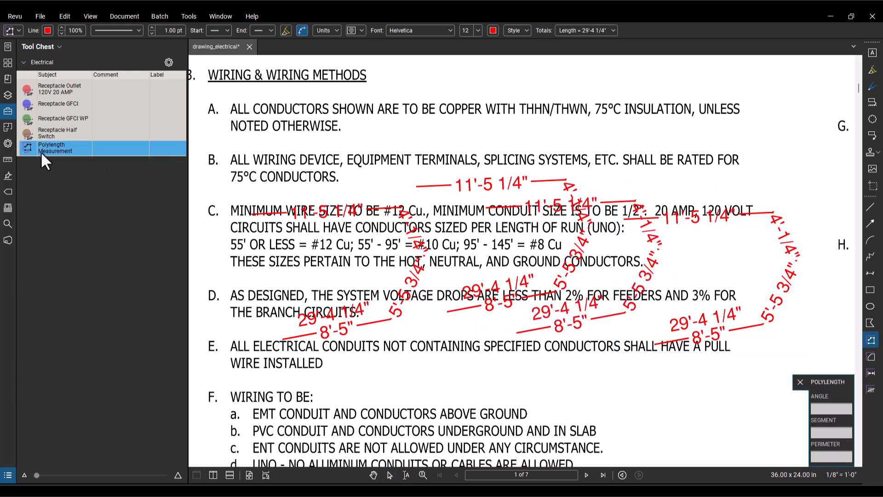
{"action": "left_click", "coordinate": [402, 134]}
{"action": "left_click", "coordinate": [593, 90]}
{"action": "left_click", "coordinate": [717, 117]}
{"action": "left_click", "coordinate": [588, 150]}
{"action": "double_click", "coordinate": [515, 160]}
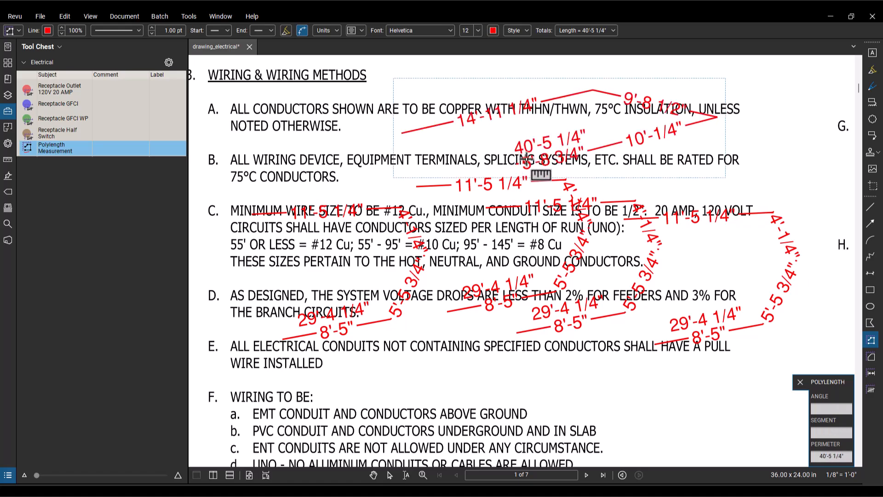
Step: Rename the subject of the saved Polylength Measurement tool to #12
{"action": "left_click_drag", "start_coordinate": [375, 152], "coordinate": [430, 161]}
{"action": "scroll", "coordinate": [430, 161], "scroll_direction": "down", "scroll_amount": 5}
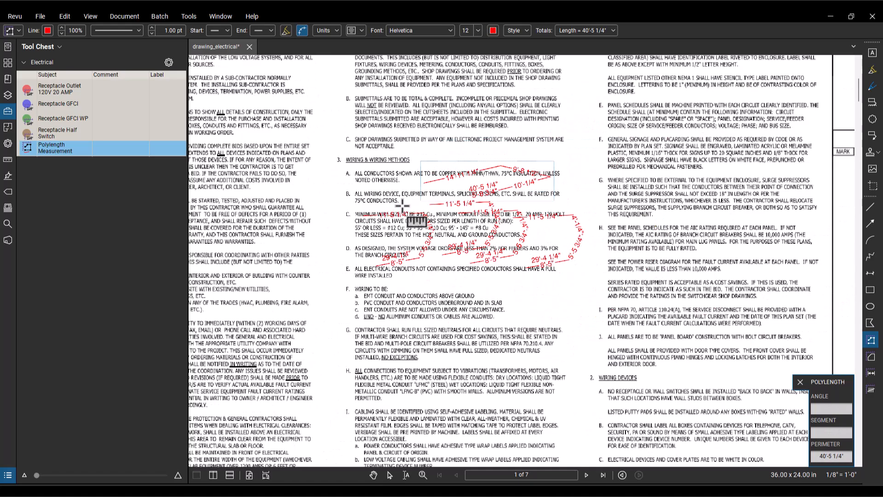
{"action": "scroll", "coordinate": [552, 313], "scroll_direction": "up", "scroll_amount": 3}
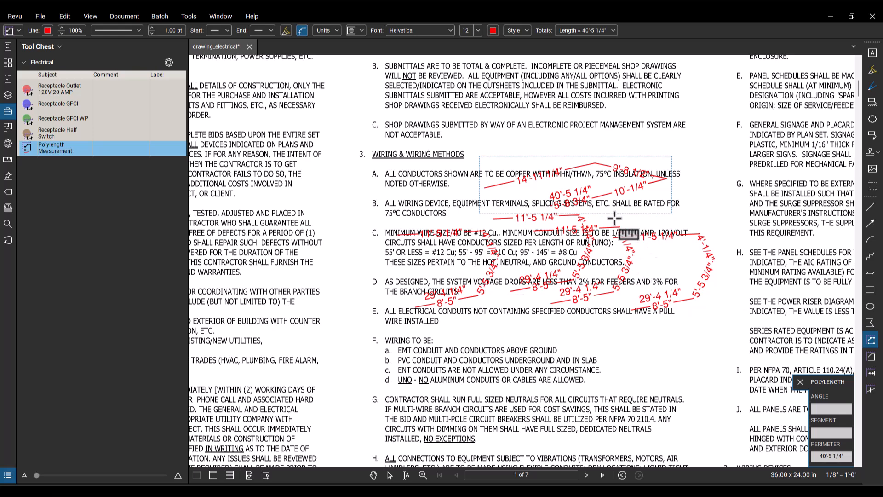
{"action": "double_click", "coordinate": [65, 147]}
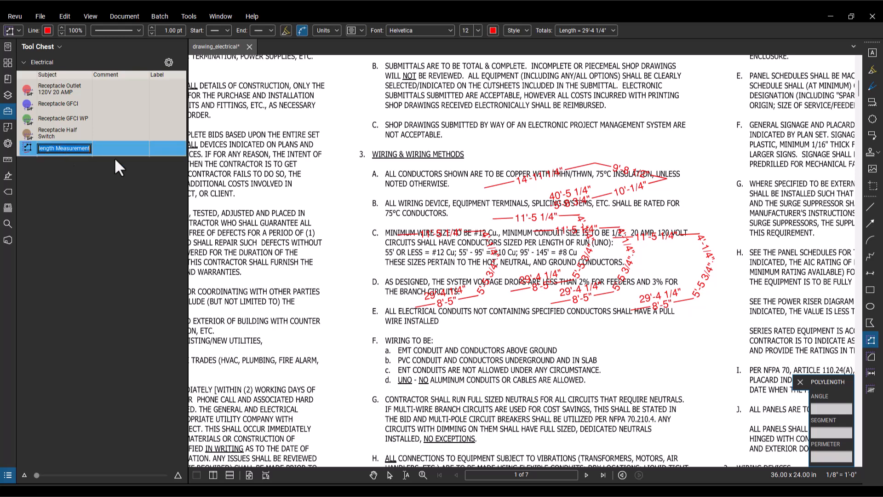
{"action": "type", "text": "#"}
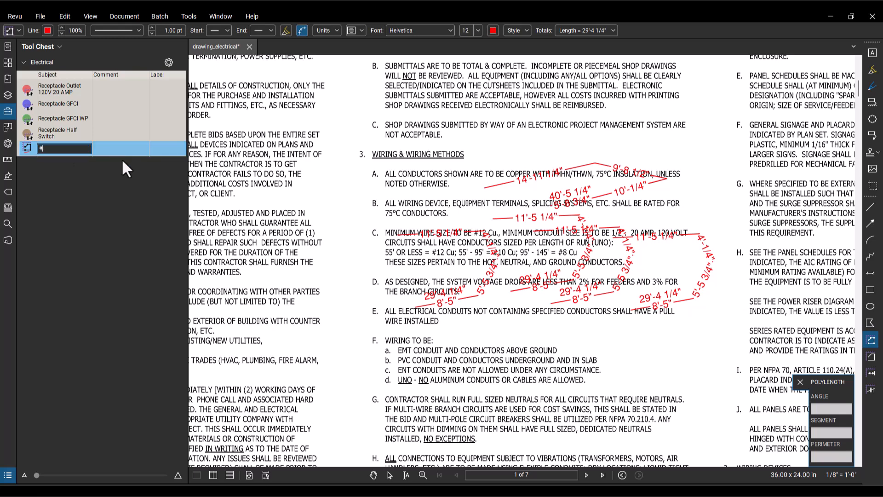
{"action": "type", "text": "12"}
{"action": "key", "text": "Return"}
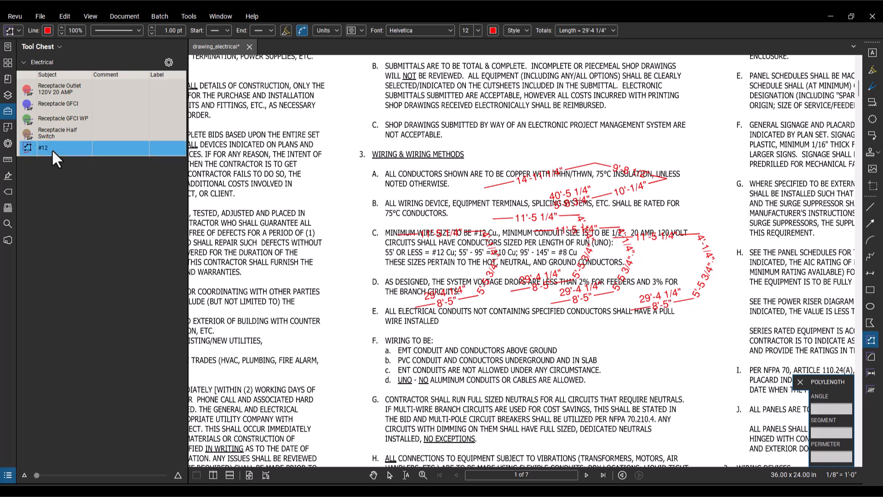
Step: Turn off the caption and segment values in the #12 tool's properties
{"action": "left_click", "coordinate": [8, 143]}
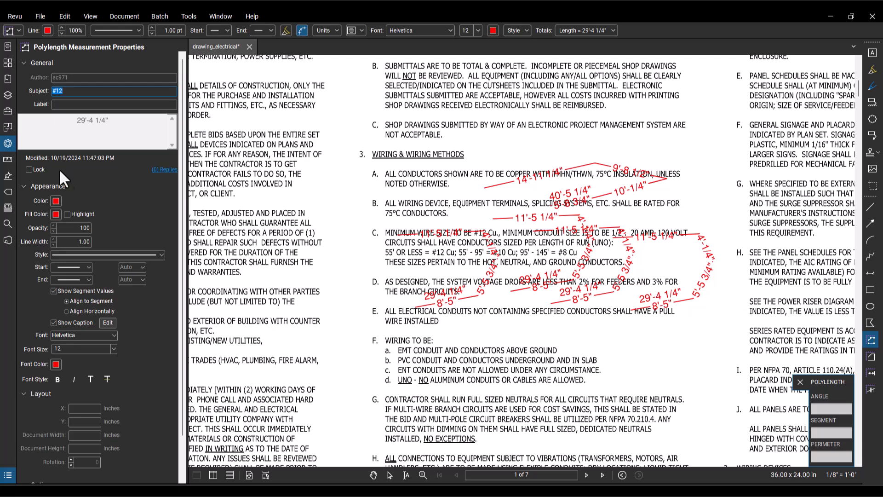
{"action": "left_click", "coordinate": [53, 322]}
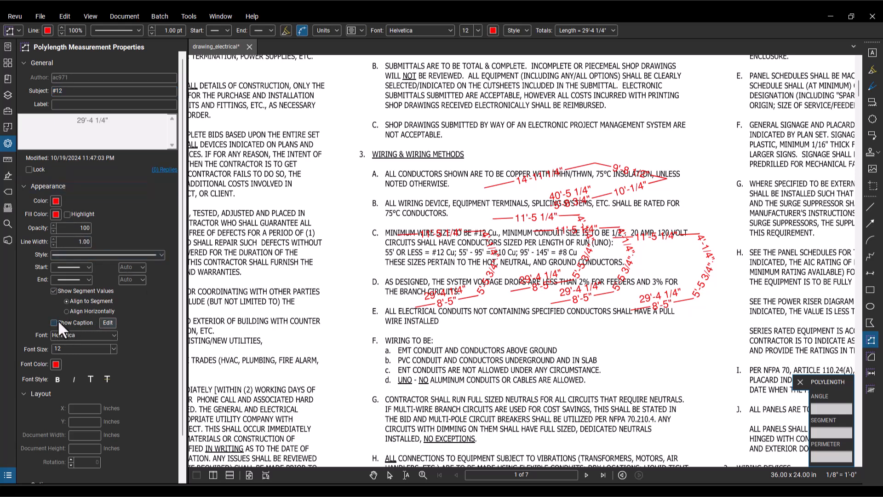
{"action": "left_click", "coordinate": [54, 291]}
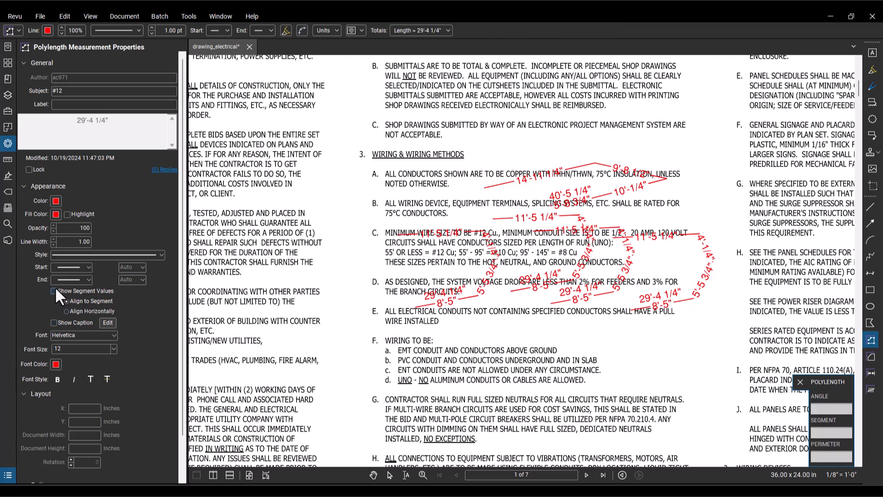
Step: Draw a four-segment #12 polylength about 51'-6" long in the space beside the Wiring & Wiring Methods notes
{"action": "left_click", "coordinate": [8, 110]}
{"action": "left_click", "coordinate": [56, 147]}
{"action": "left_click", "coordinate": [321, 144]}
{"action": "left_click", "coordinate": [305, 351]}
{"action": "left_click", "coordinate": [371, 252]}
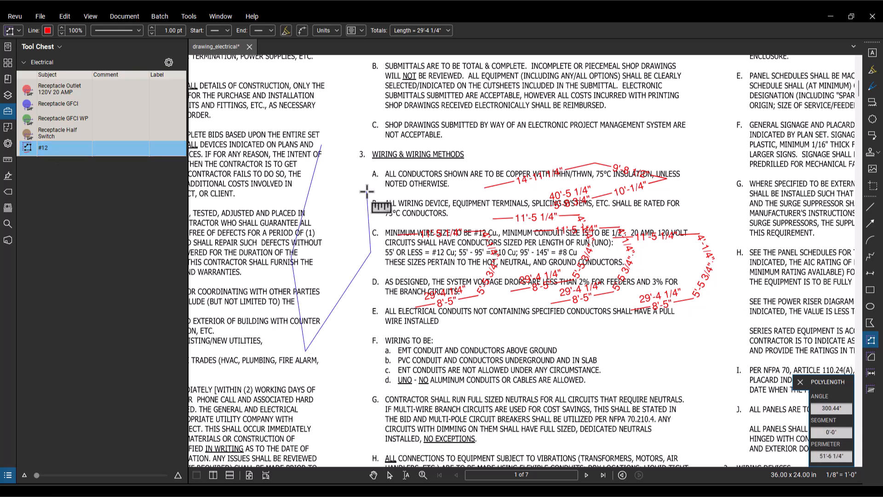
{"action": "double_click", "coordinate": [367, 192]}
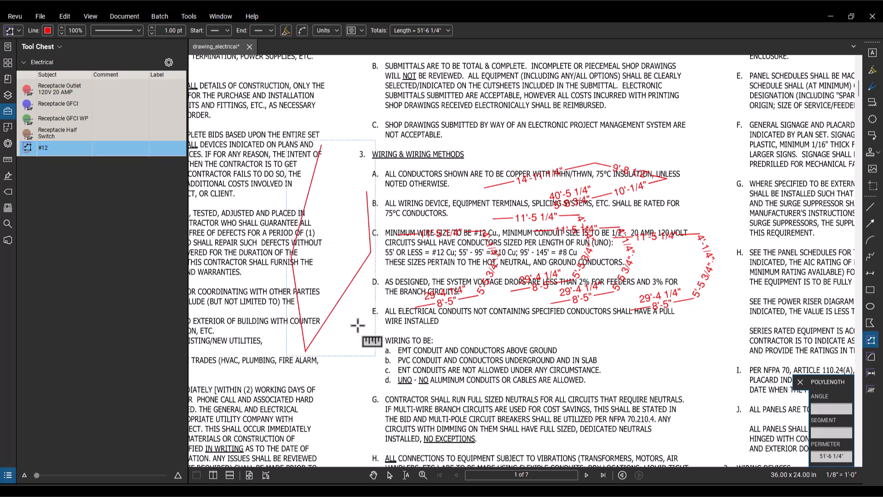
Step: Set the line width of the polylength drawn beside the Wiring & Wiring Methods notes to 5
{"action": "left_click", "coordinate": [5, 144]}
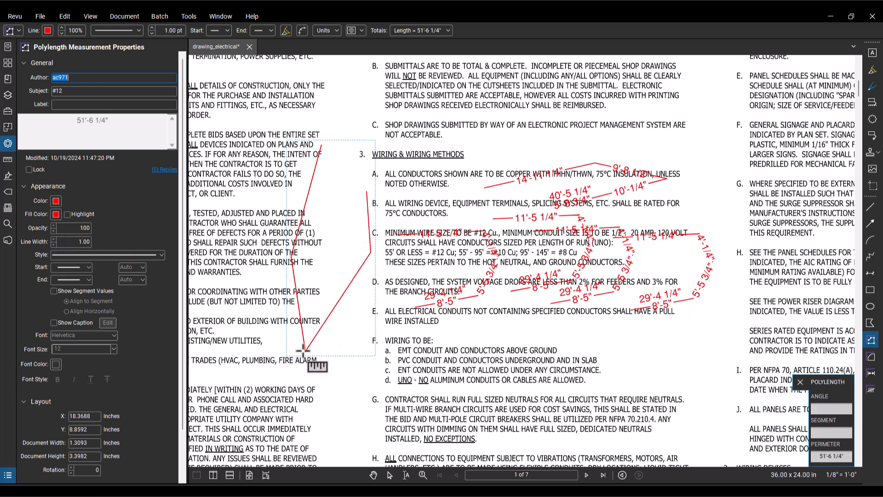
{"action": "double_click", "coordinate": [66, 242]}
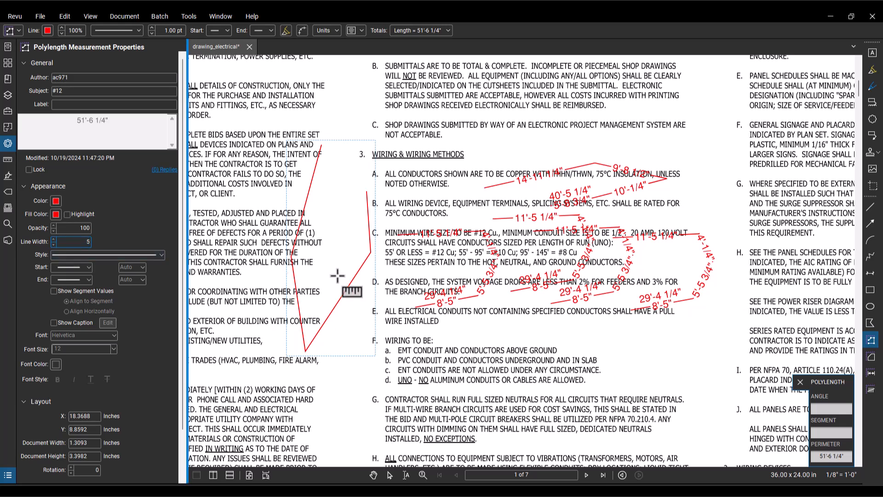
{"action": "double_click", "coordinate": [88, 228]}
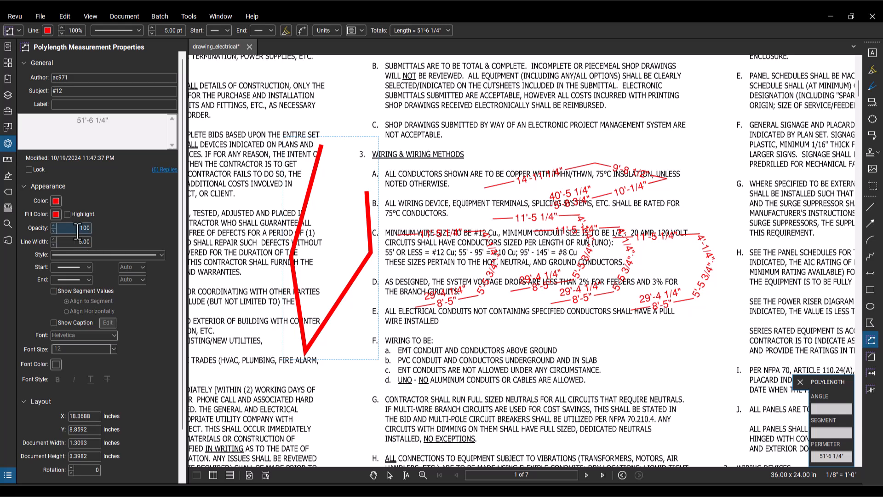
{"action": "key", "text": "Escape"}
Step: Set the #12 tool's line width to 5 and its opacity to 50 in its properties
{"action": "left_click", "coordinate": [7, 111]}
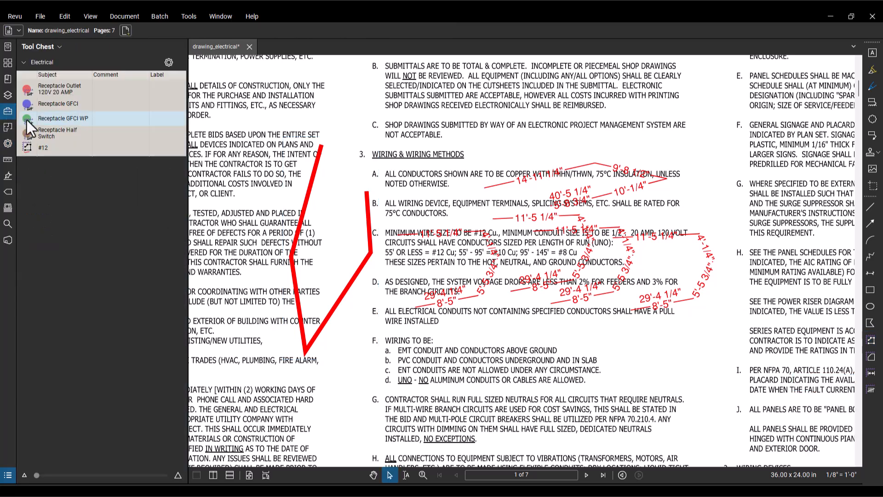
{"action": "left_click", "coordinate": [68, 147]}
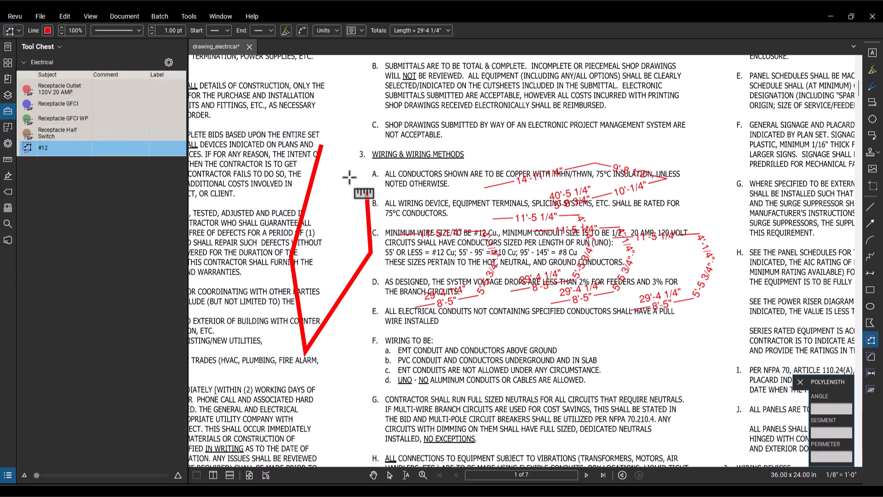
{"action": "left_click", "coordinate": [11, 159]}
{"action": "left_click", "coordinate": [7, 143]}
{"action": "double_click", "coordinate": [83, 241]}
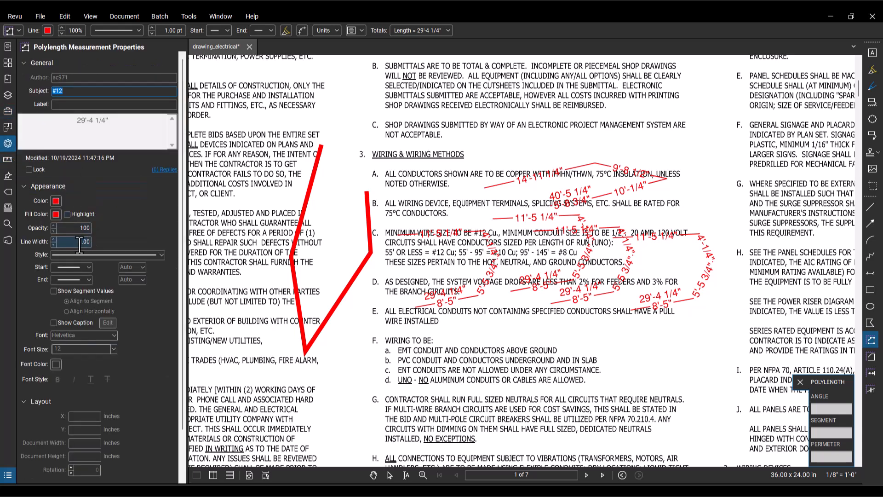
{"action": "type", "text": "5"}
{"action": "key", "text": "Return"}
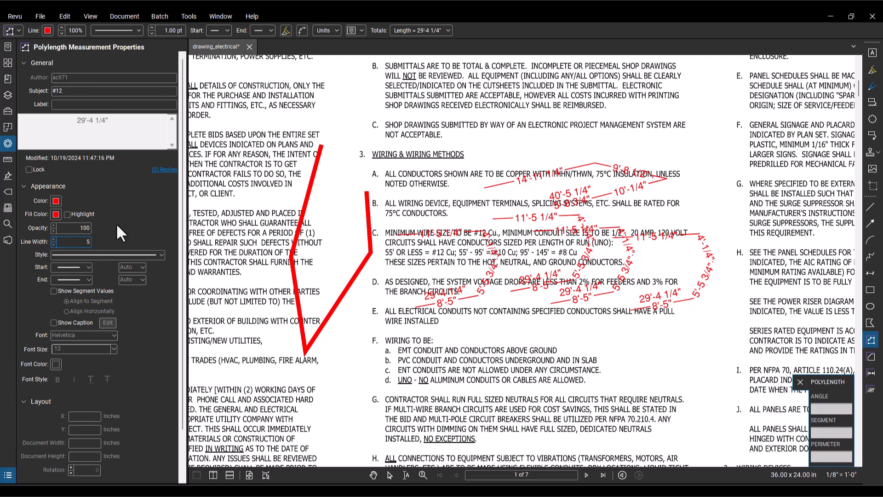
{"action": "type", "text": "50"}
{"action": "left_click", "coordinate": [7, 109]}
Step: Draw a three-segment #12 polylength about 44'-2" long across the submittals note B
{"action": "left_click", "coordinate": [56, 147]}
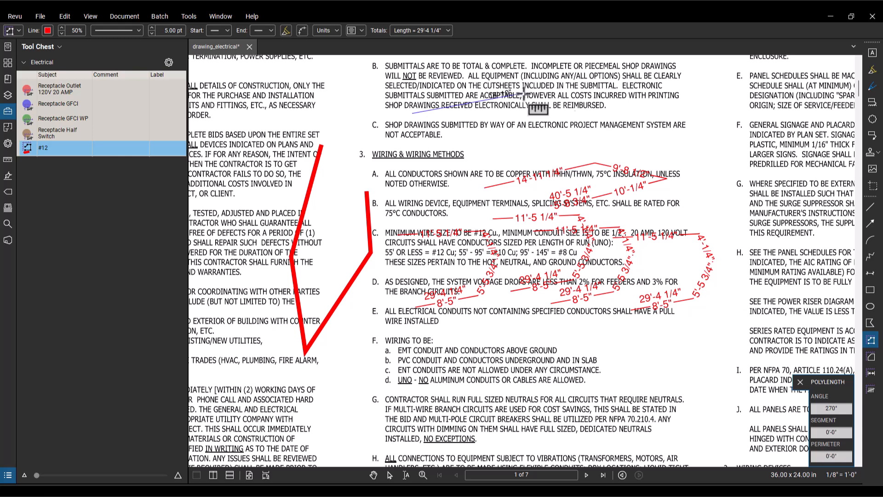
{"action": "left_click", "coordinate": [718, 96]}
{"action": "double_click", "coordinate": [716, 121]}
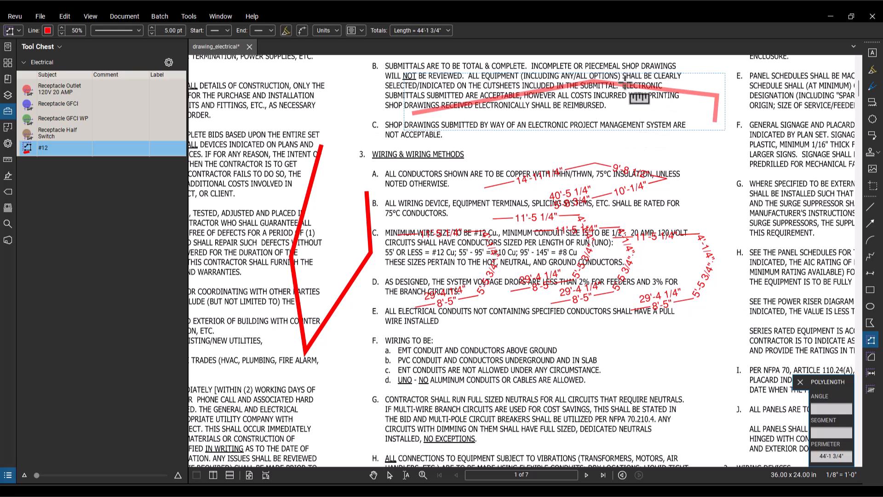
Step: Reduce the #12 tool's line width to 4 pt and draw a two-segment polylength about 17'-11" long beside submittals note C
{"action": "left_click", "coordinate": [74, 153]}
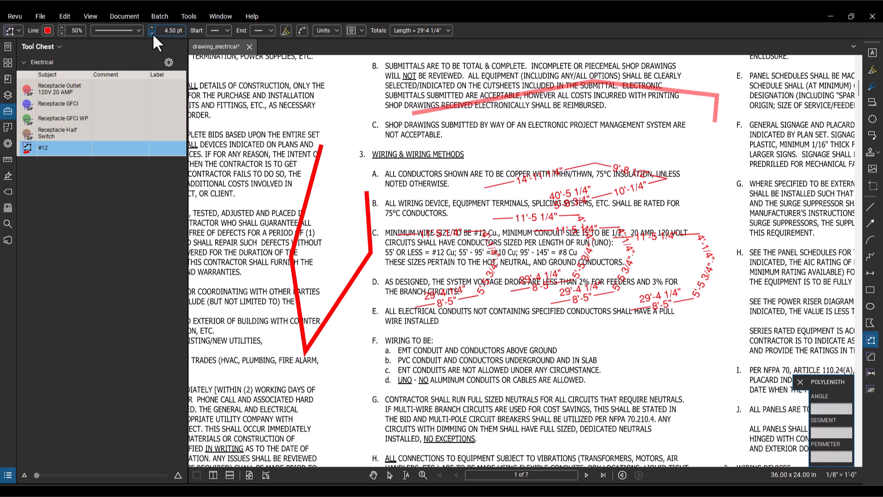
{"action": "left_click", "coordinate": [278, 114]}
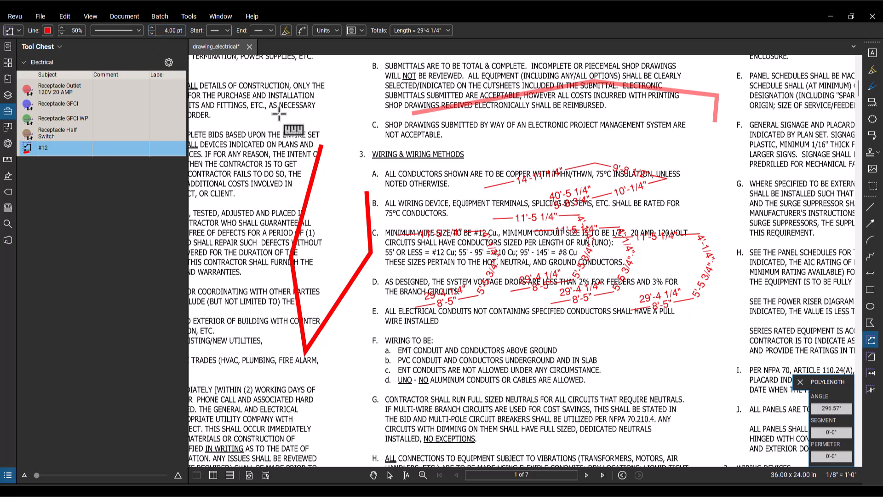
{"action": "left_click", "coordinate": [358, 139]}
{"action": "double_click", "coordinate": [363, 88]}
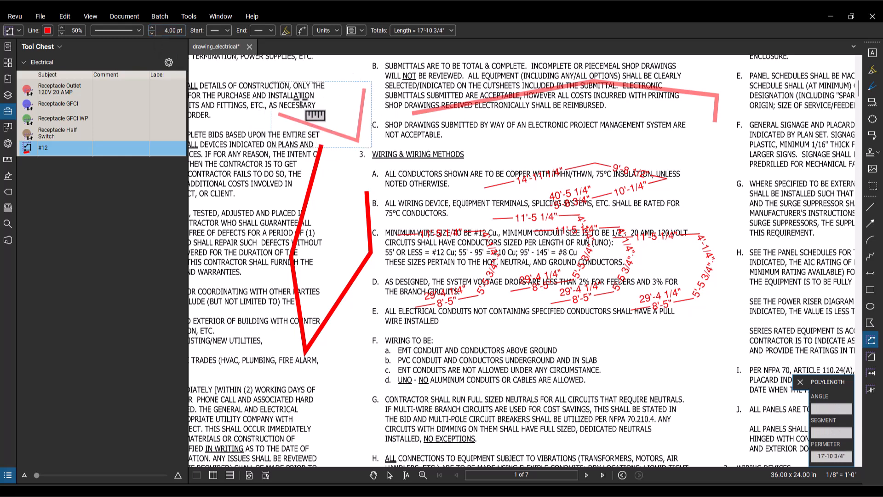
Step: Duplicate the #12 tool, rename the copy's subject to #10 and set its line colour to dark green
{"action": "right_click", "coordinate": [67, 152]}
{"action": "left_click", "coordinate": [103, 156]}
{"action": "left_click", "coordinate": [56, 161]}
{"action": "type", "text": "#10"}
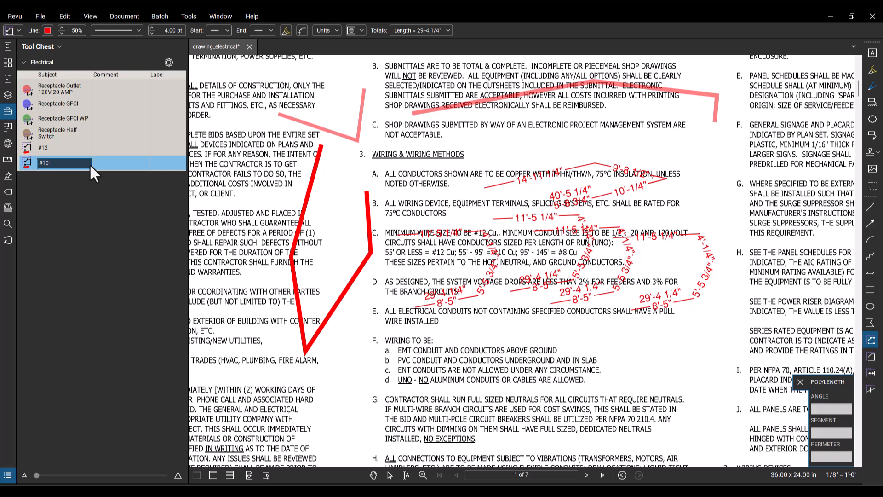
{"action": "key", "text": "Return"}
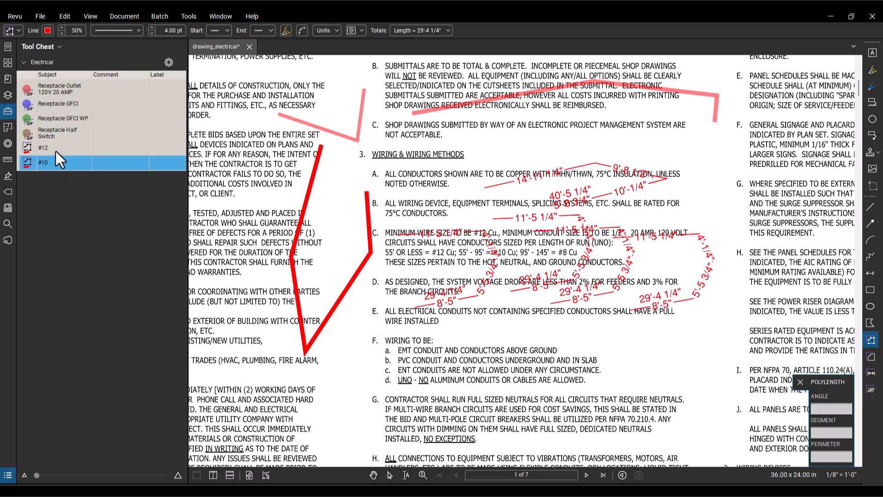
{"action": "left_click", "coordinate": [47, 30]}
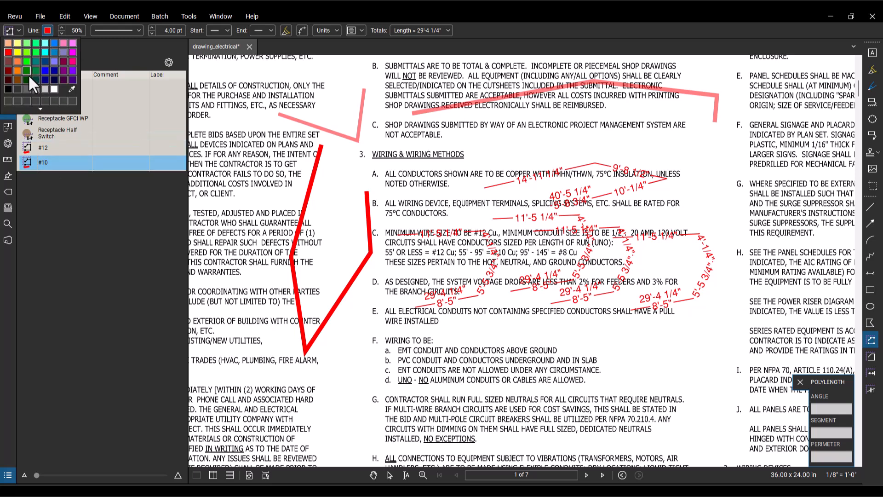
{"action": "left_click", "coordinate": [28, 76]}
Step: Duplicate the #10 tool, rename the copy's subject to #8 and set its line colour to blue
{"action": "right_click", "coordinate": [66, 164]}
{"action": "left_click", "coordinate": [94, 170]}
{"action": "type", "text": "8"}
{"action": "key", "text": "Return"}
{"action": "left_click", "coordinate": [48, 30]}
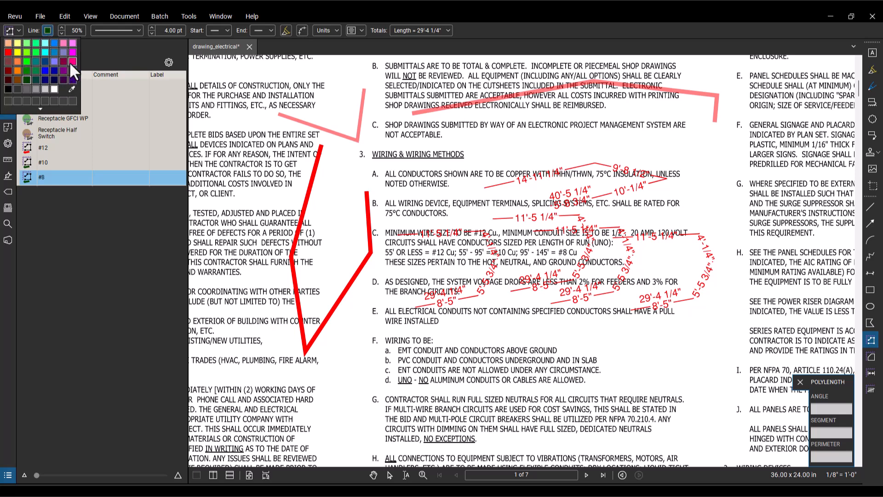
{"action": "left_click", "coordinate": [45, 70]}
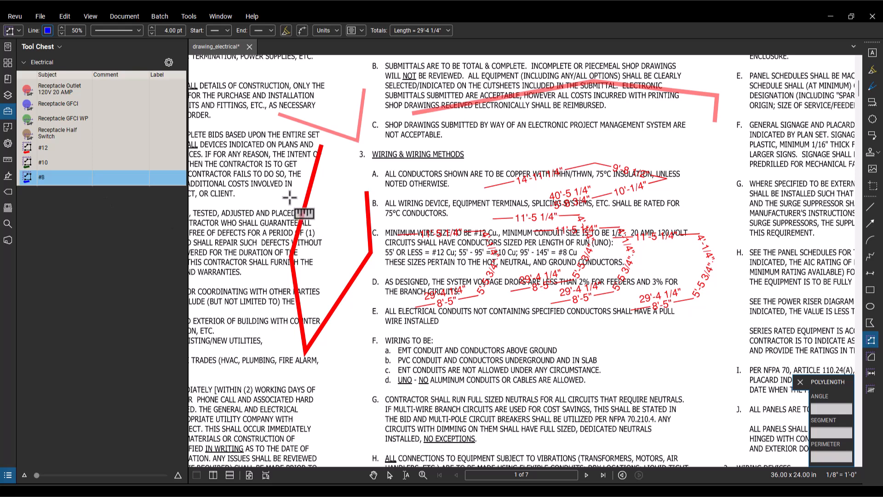
Step: Select all the test polylength measurements around the Wiring & Wiring Methods notes and delete them
{"action": "left_click", "coordinate": [389, 474]}
{"action": "mouse_move", "coordinate": [248, 65]}
{"action": "left_mouse_down"}
{"action": "mouse_move", "coordinate": [694, 361]}
{"action": "mouse_move", "coordinate": [730, 368]}
{"action": "left_mouse_up"}
{"action": "scroll", "coordinate": [545, 305], "scroll_direction": "down", "scroll_amount": 6}
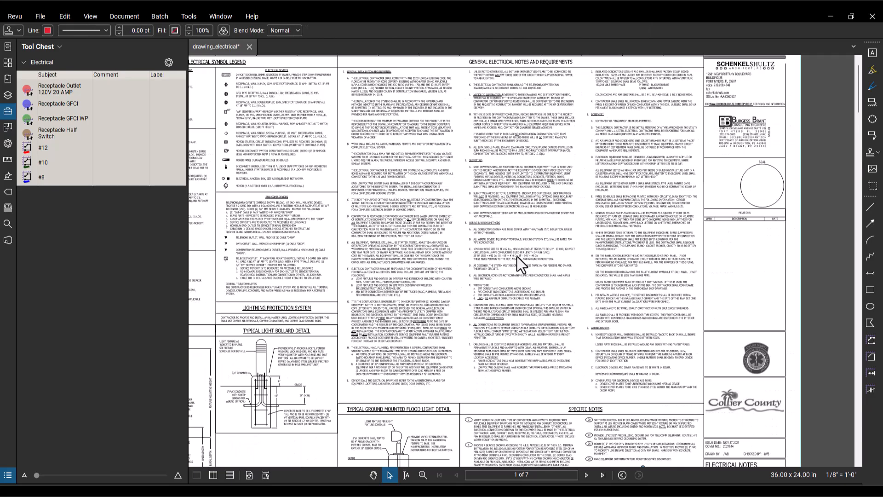
Step: Examine the bunk room receptacles and their circuit labels on the Power & Systems Plan on page 3
{"action": "scroll", "coordinate": [510, 255], "scroll_direction": "down", "scroll_amount": 4}
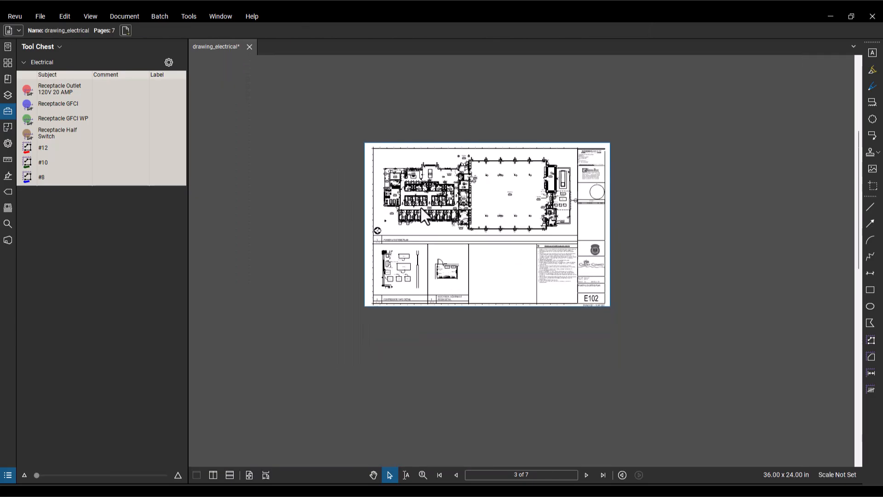
{"action": "scroll", "coordinate": [412, 219], "scroll_direction": "up", "scroll_amount": 5}
{"action": "scroll", "coordinate": [487, 223], "scroll_direction": "up", "scroll_amount": 2}
{"action": "scroll", "coordinate": [433, 244], "scroll_direction": "down", "scroll_amount": 2}
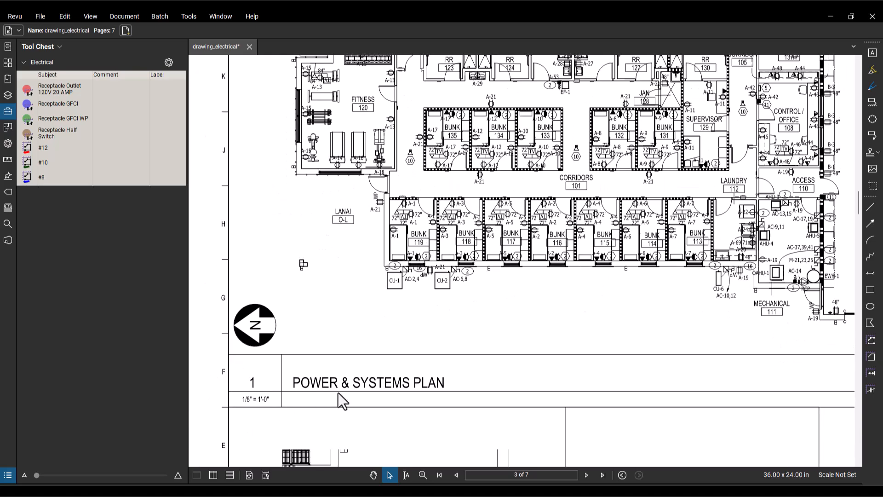
{"action": "left_click_drag", "start_coordinate": [422, 225], "coordinate": [424, 341]}
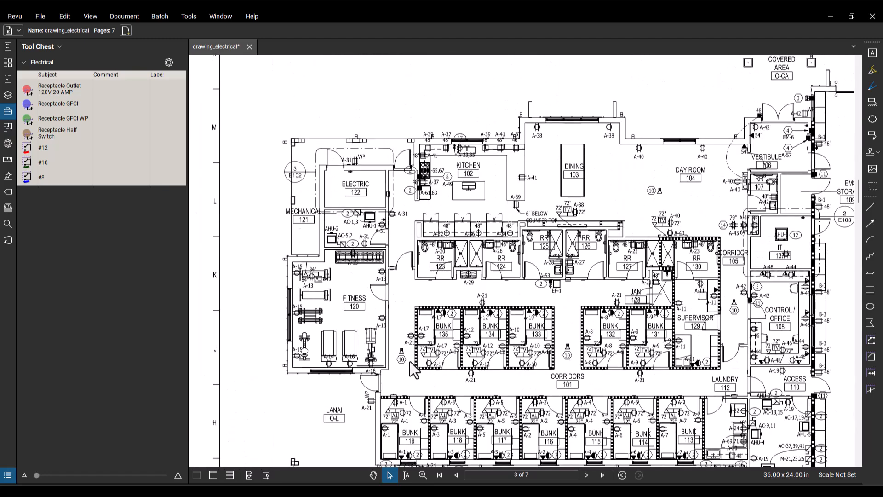
{"action": "scroll", "coordinate": [419, 322], "scroll_direction": "up", "scroll_amount": 3}
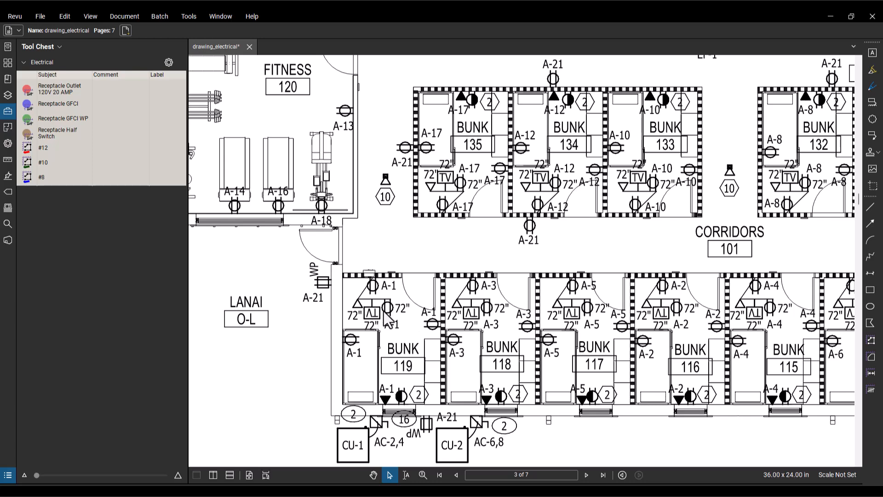
{"action": "left_click_drag", "start_coordinate": [416, 300], "coordinate": [413, 240]}
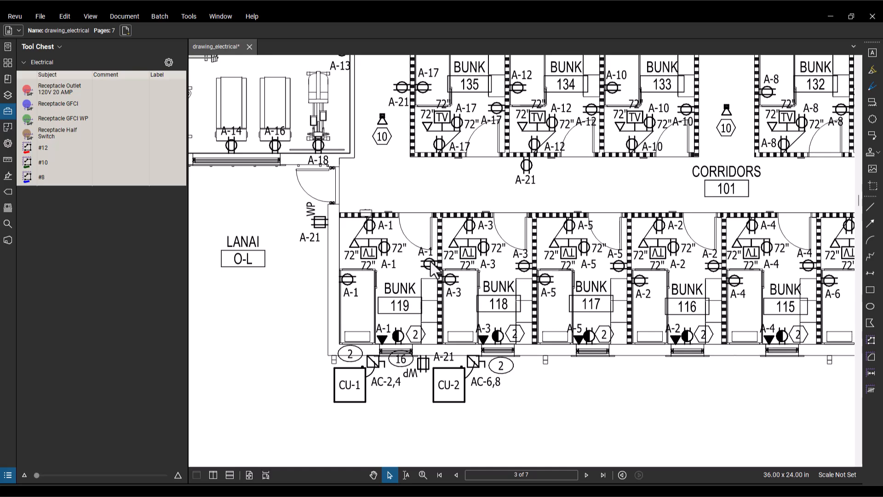
{"action": "scroll", "coordinate": [429, 261], "scroll_direction": "down", "scroll_amount": 5}
{"action": "left_click_drag", "start_coordinate": [429, 218], "coordinate": [475, 399]}
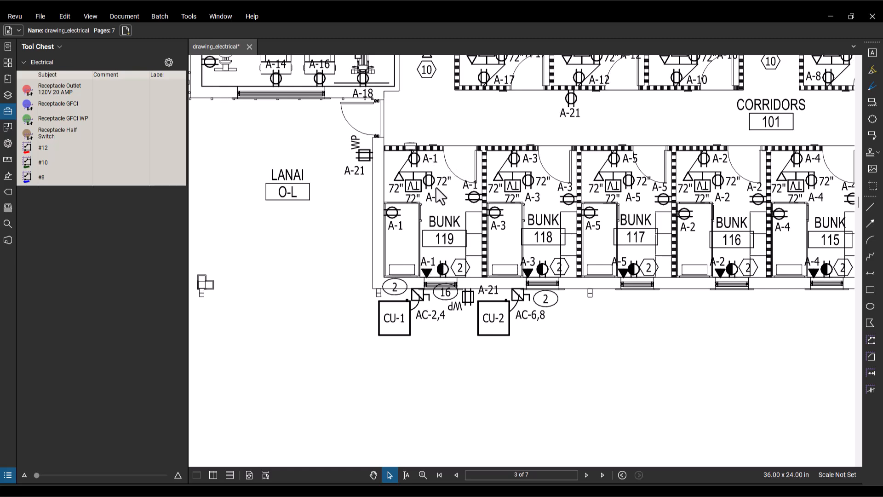
Step: Locate Panel "A" in the Electrical Equipment Room Detail and match its position to the Electric 122 room on the Power & Systems Plan
{"action": "left_click_drag", "start_coordinate": [584, 371], "coordinate": [480, 138]}
{"action": "mouse_move", "coordinate": [699, 460]}
{"action": "left_mouse_down"}
{"action": "mouse_move", "coordinate": [565, 213]}
{"action": "mouse_move", "coordinate": [483, 121]}
{"action": "left_mouse_up"}
{"action": "mouse_move", "coordinate": [643, 314]}
{"action": "left_mouse_down"}
{"action": "mouse_move", "coordinate": [463, 177]}
{"action": "mouse_move", "coordinate": [459, 191]}
{"action": "left_mouse_up"}
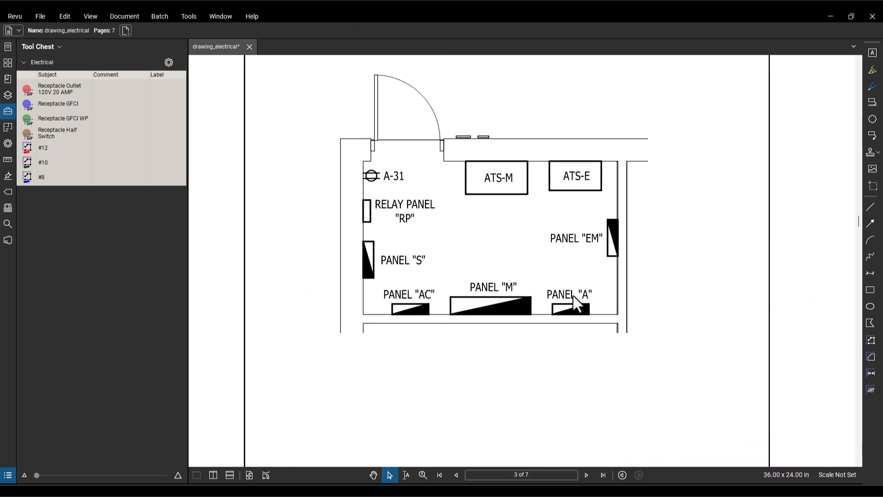
{"action": "scroll", "coordinate": [566, 308], "scroll_direction": "down", "scroll_amount": 5}
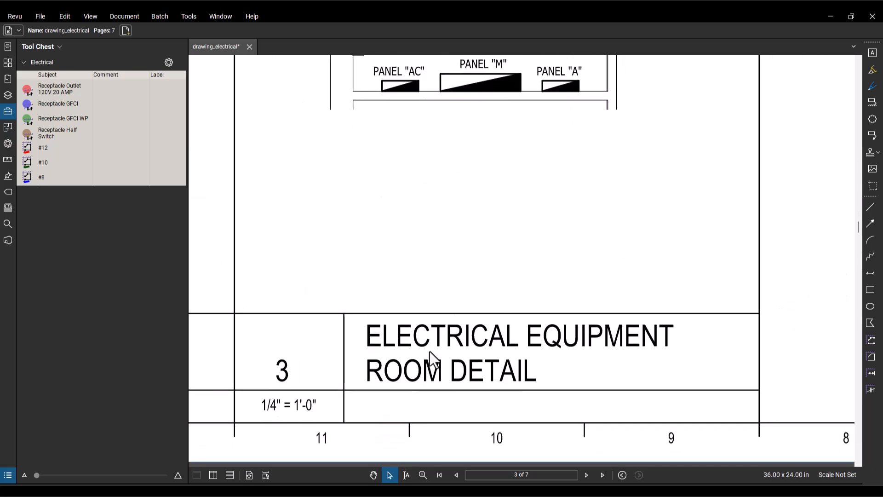
{"action": "left_click_drag", "start_coordinate": [438, 134], "coordinate": [686, 440]}
{"action": "left_click_drag", "start_coordinate": [343, 125], "coordinate": [465, 243]}
{"action": "scroll", "coordinate": [466, 243], "scroll_direction": "up", "scroll_amount": 3}
{"action": "scroll", "coordinate": [465, 239], "scroll_direction": "down", "scroll_amount": 6}
{"action": "scroll", "coordinate": [465, 221], "scroll_direction": "down", "scroll_amount": 2}
{"action": "scroll", "coordinate": [466, 214], "scroll_direction": "down", "scroll_amount": 5}
{"action": "left_click_drag", "start_coordinate": [462, 182], "coordinate": [510, 382]}
{"action": "mouse_move", "coordinate": [402, 191]}
{"action": "left_mouse_down"}
{"action": "mouse_move", "coordinate": [435, 266]}
{"action": "mouse_move", "coordinate": [437, 393]}
{"action": "left_mouse_up"}
{"action": "scroll", "coordinate": [462, 242], "scroll_direction": "up", "scroll_amount": 6}
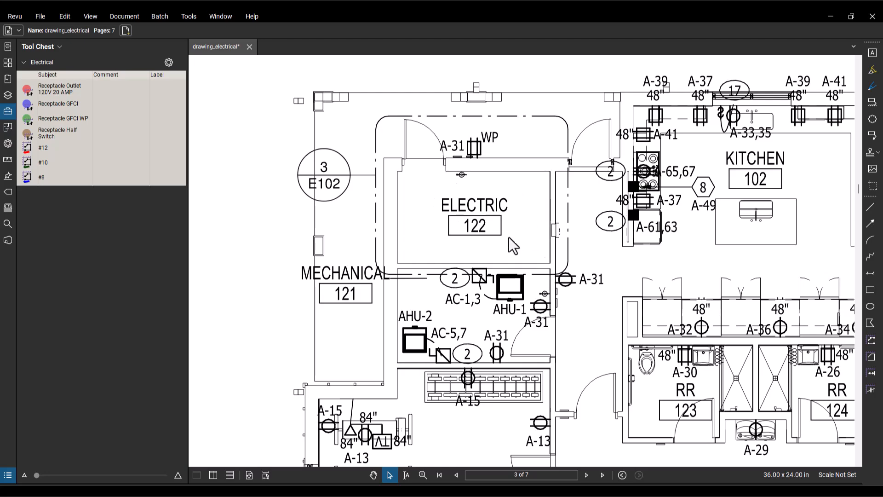
{"action": "scroll", "coordinate": [614, 327], "scroll_direction": "up", "scroll_amount": 1}
{"action": "left_click_drag", "start_coordinate": [614, 327], "coordinate": [559, 115]}
{"action": "mouse_move", "coordinate": [689, 316]}
{"action": "left_mouse_down"}
{"action": "mouse_move", "coordinate": [562, 207]}
{"action": "mouse_move", "coordinate": [507, 67]}
{"action": "left_mouse_up"}
{"action": "scroll", "coordinate": [521, 271], "scroll_direction": "down", "scroll_amount": 7}
{"action": "left_click_drag", "start_coordinate": [445, 92], "coordinate": [420, 50]}
{"action": "left_click_drag", "start_coordinate": [557, 265], "coordinate": [338, 40]}
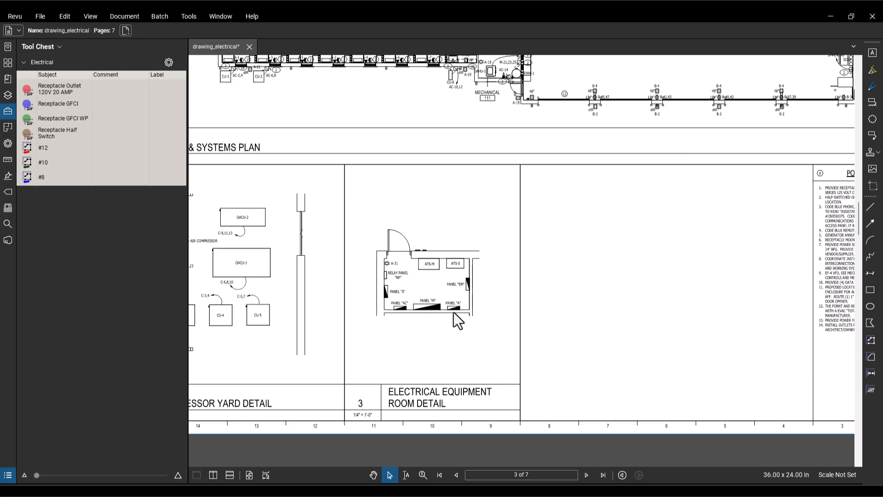
{"action": "scroll", "coordinate": [444, 241], "scroll_direction": "down", "scroll_amount": 5}
{"action": "scroll", "coordinate": [749, 195], "scroll_direction": "up", "scroll_amount": 3}
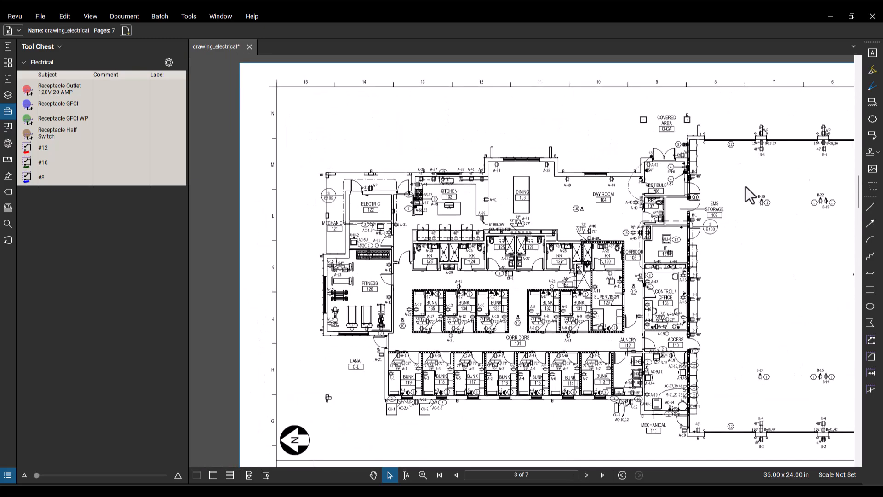
Step: Mark Panel "A"'s location in the Electric 122 room on the plan with a small red Pen stroke
{"action": "left_click", "coordinate": [871, 87]}
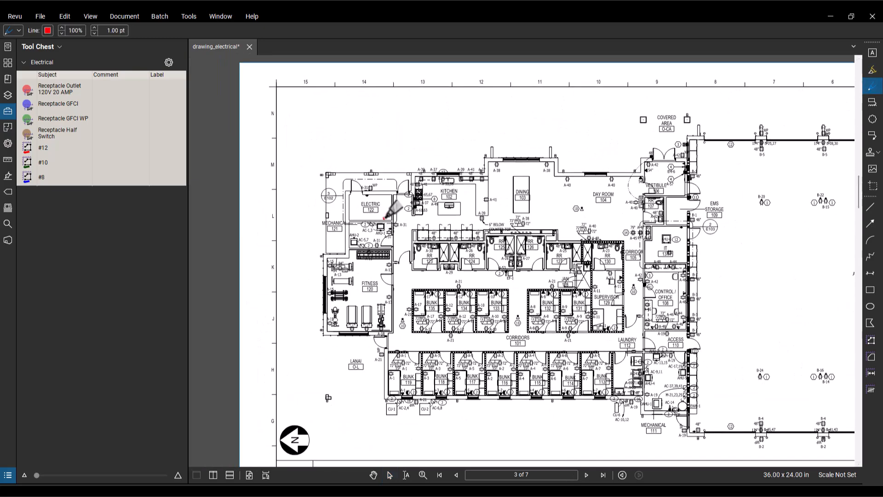
{"action": "scroll", "coordinate": [449, 380], "scroll_direction": "down", "scroll_amount": 1}
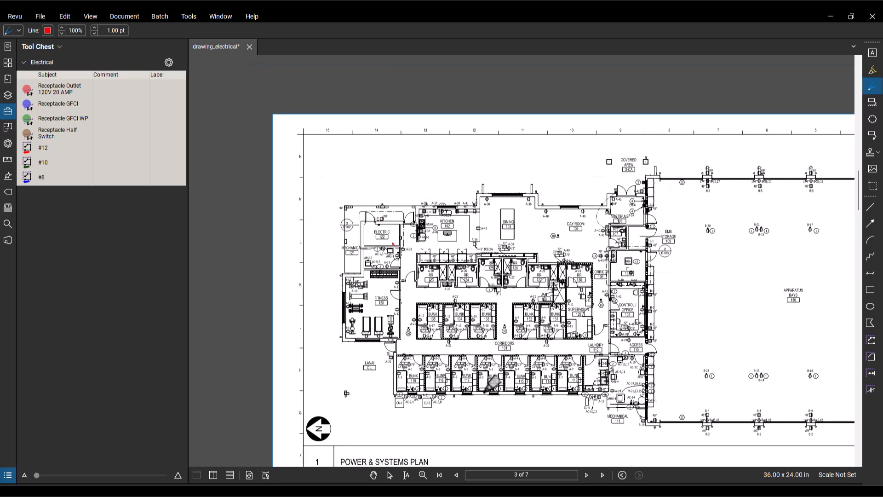
Step: Check the drawing scale noted beneath the Power & Systems Plan title on page 3
{"action": "left_click_drag", "start_coordinate": [518, 369], "coordinate": [443, 266]}
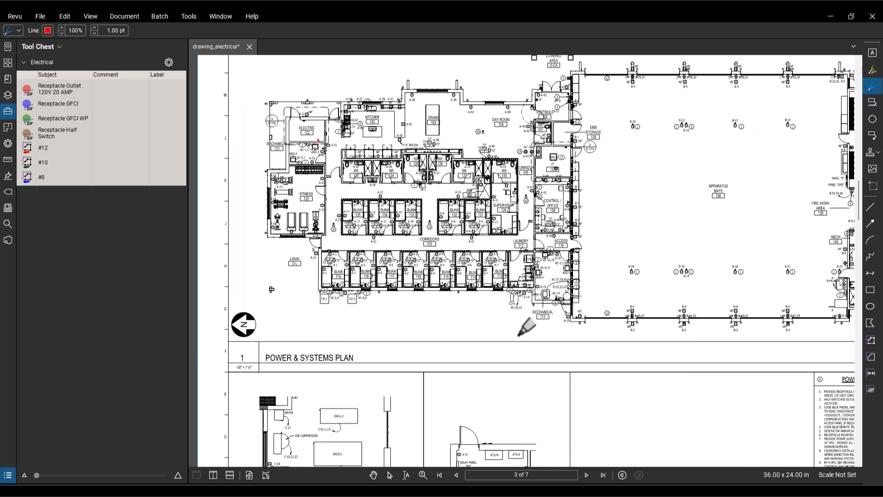
{"action": "left_click_drag", "start_coordinate": [556, 332], "coordinate": [428, 253]}
{"action": "mouse_move", "coordinate": [597, 321]}
{"action": "left_mouse_down"}
{"action": "mouse_move", "coordinate": [509, 235]}
{"action": "mouse_move", "coordinate": [660, 355]}
{"action": "left_mouse_up"}
{"action": "left_click_drag", "start_coordinate": [404, 242], "coordinate": [587, 315]}
{"action": "scroll", "coordinate": [404, 407], "scroll_direction": "up", "scroll_amount": 5}
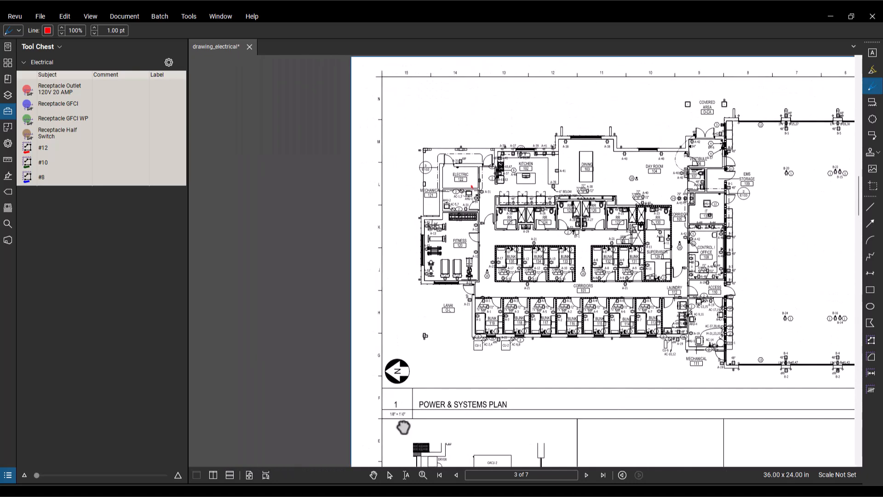
{"action": "scroll", "coordinate": [409, 421], "scroll_direction": "down", "scroll_amount": 10}
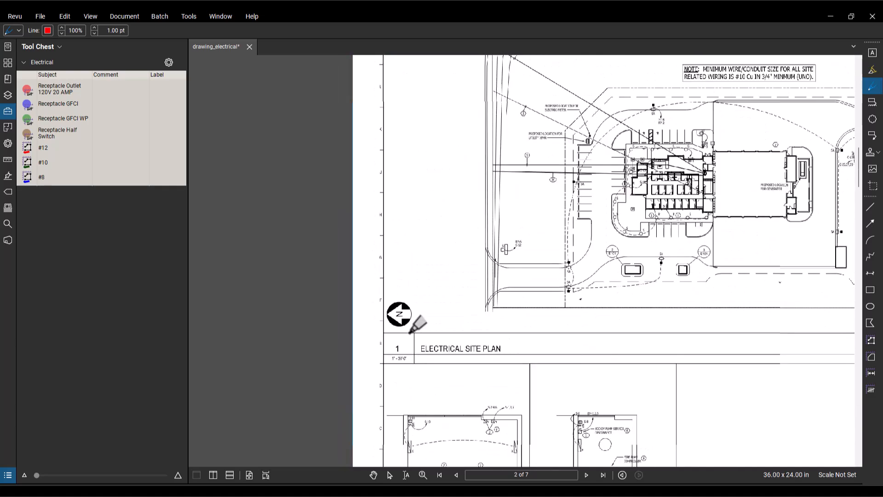
{"action": "scroll", "coordinate": [411, 329], "scroll_direction": "down", "scroll_amount": 1}
{"action": "scroll", "coordinate": [410, 329], "scroll_direction": "up", "scroll_amount": 2}
{"action": "scroll", "coordinate": [410, 330], "scroll_direction": "down", "scroll_amount": 1}
{"action": "scroll", "coordinate": [387, 327], "scroll_direction": "up", "scroll_amount": 5}
{"action": "scroll", "coordinate": [409, 276], "scroll_direction": "up", "scroll_amount": 3}
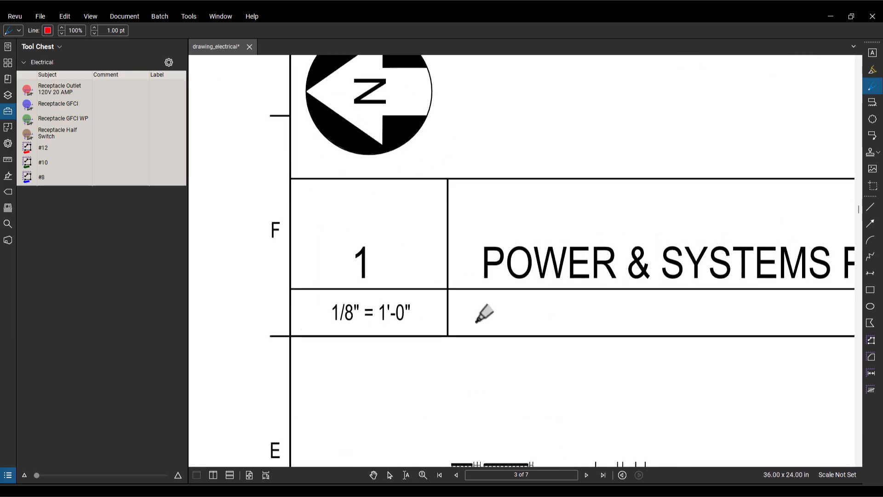
Step: Apply the preset scale 1/8" = 1'-0" to page 3
{"action": "left_click", "coordinate": [834, 475]}
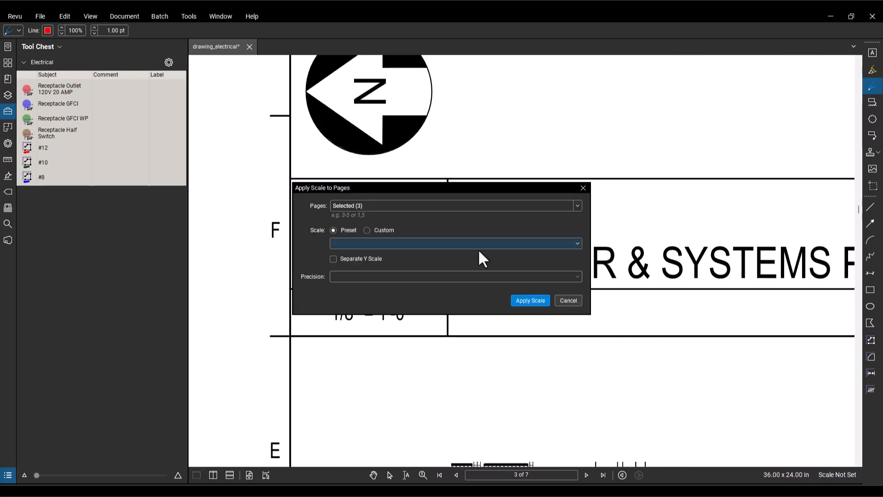
{"action": "left_click", "coordinate": [461, 241]}
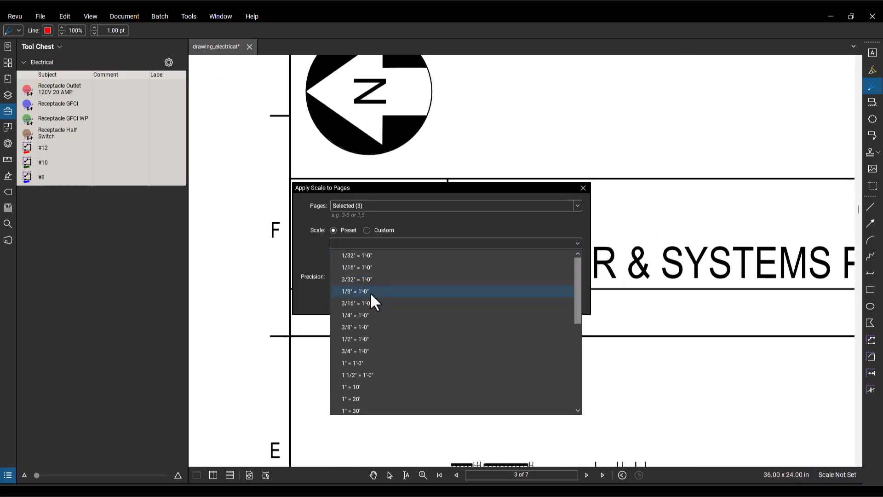
{"action": "left_click", "coordinate": [370, 292]}
{"action": "left_click", "coordinate": [530, 301]}
Step: Measure a straight #12 run from Bunk 119's A-1 receptacle on the corridor wall to the Panel "A" mark in Electric 122
{"action": "scroll", "coordinate": [618, 246], "scroll_direction": "down", "scroll_amount": 5}
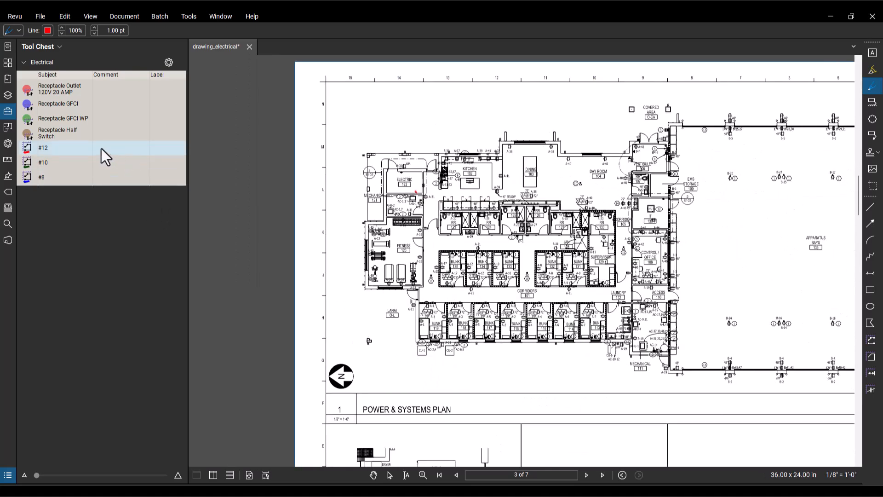
{"action": "left_click", "coordinate": [67, 148]}
{"action": "scroll", "coordinate": [430, 325], "scroll_direction": "up", "scroll_amount": 3}
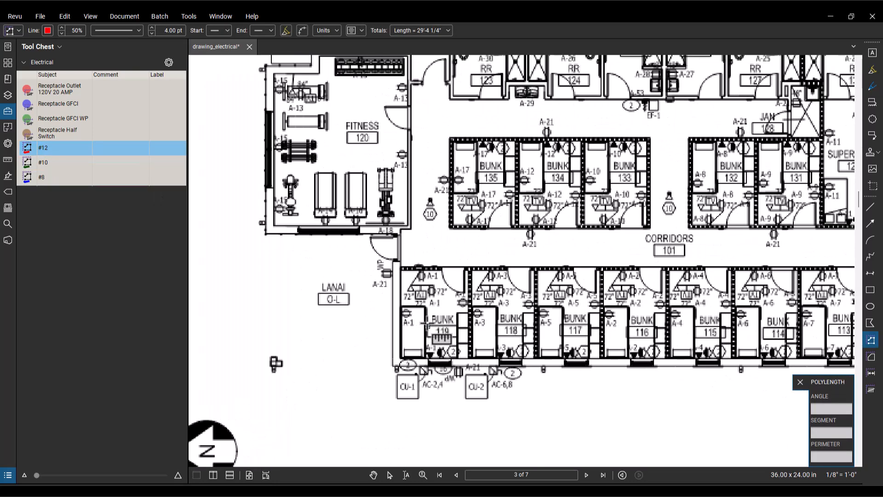
{"action": "left_click_drag", "start_coordinate": [427, 284], "coordinate": [435, 375]}
{"action": "left_click", "coordinate": [431, 383]}
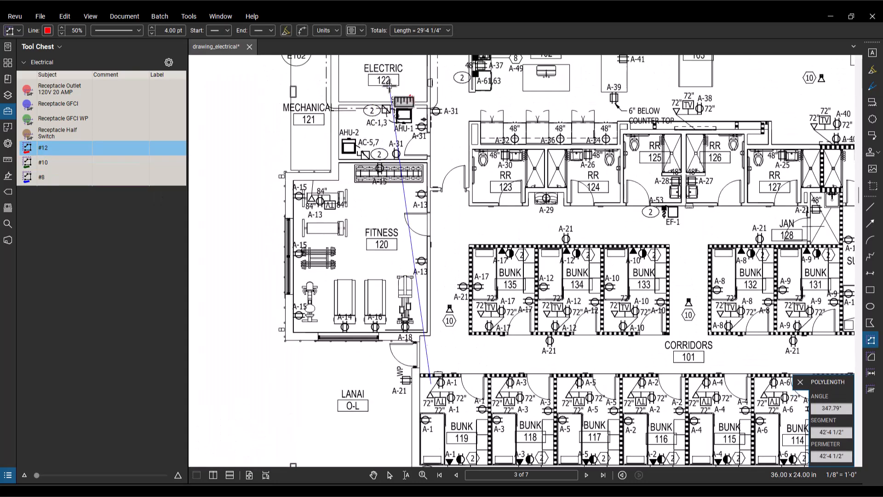
{"action": "left_click", "coordinate": [399, 96]}
{"action": "key", "text": "Return"}
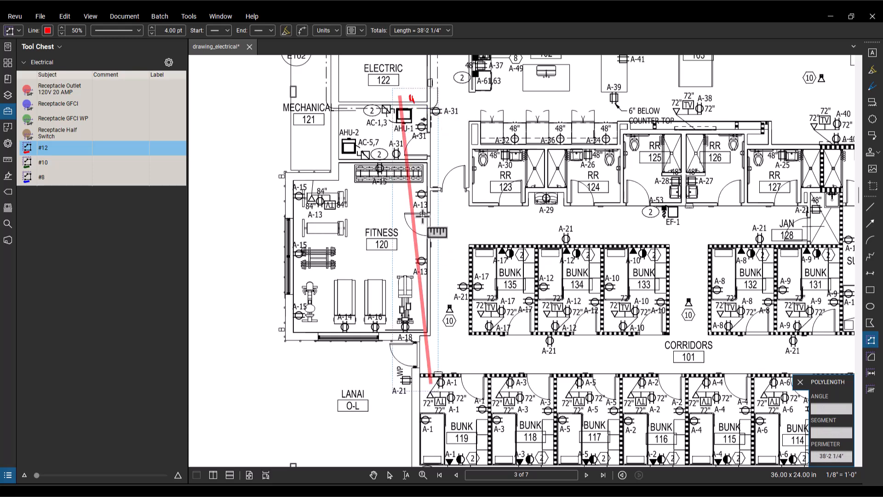
Step: Delete the straight #12 run from Bunk 119 and the red Pen mark in Electric 122
{"action": "left_click", "coordinate": [436, 375]}
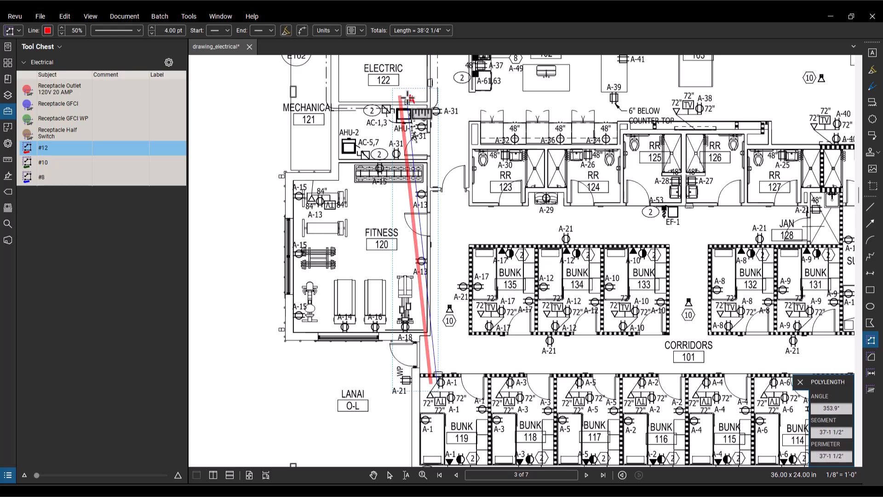
{"action": "key", "text": "Escape"}
{"action": "left_click", "coordinate": [415, 228]}
{"action": "key", "text": "Delete"}
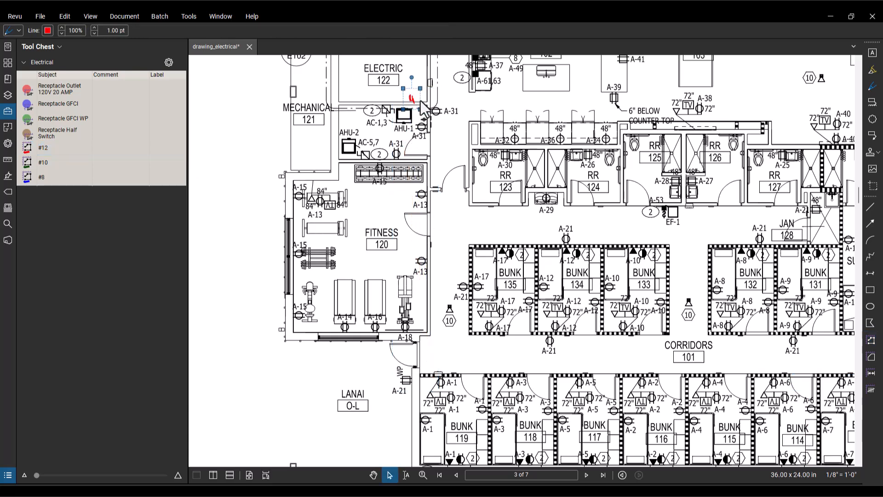
{"action": "key", "text": "Delete"}
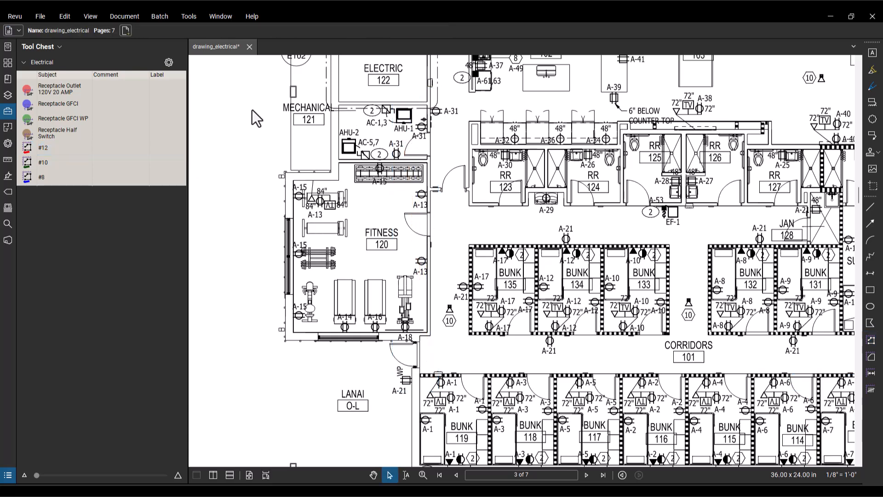
Step: Draw a #12 run about 19'-10" long from Bunk 119's window receptacle along the Bunk 118 side wall to the corridor-wall A-1 receptacle
{"action": "left_click", "coordinate": [56, 147]}
{"action": "scroll", "coordinate": [388, 230], "scroll_direction": "down", "scroll_amount": 5}
{"action": "scroll", "coordinate": [389, 148], "scroll_direction": "up", "scroll_amount": 5}
{"action": "scroll", "coordinate": [388, 146], "scroll_direction": "down", "scroll_amount": 3}
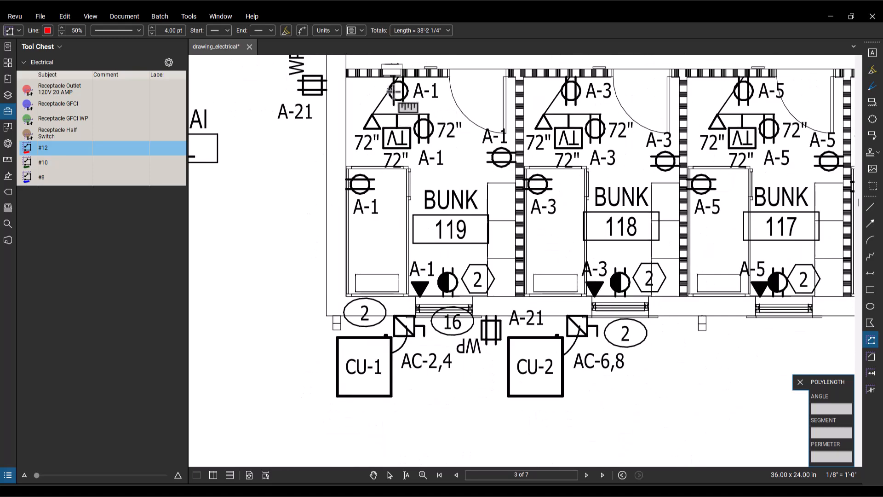
{"action": "left_click", "coordinate": [452, 290]}
{"action": "left_click", "coordinate": [509, 291]}
{"action": "left_click", "coordinate": [516, 94]}
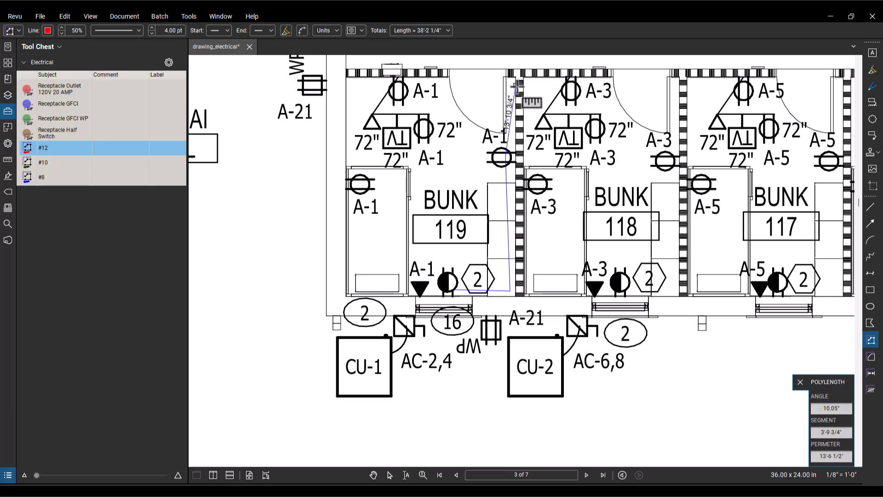
{"action": "left_click", "coordinate": [505, 77]}
{"action": "left_click", "coordinate": [402, 82]}
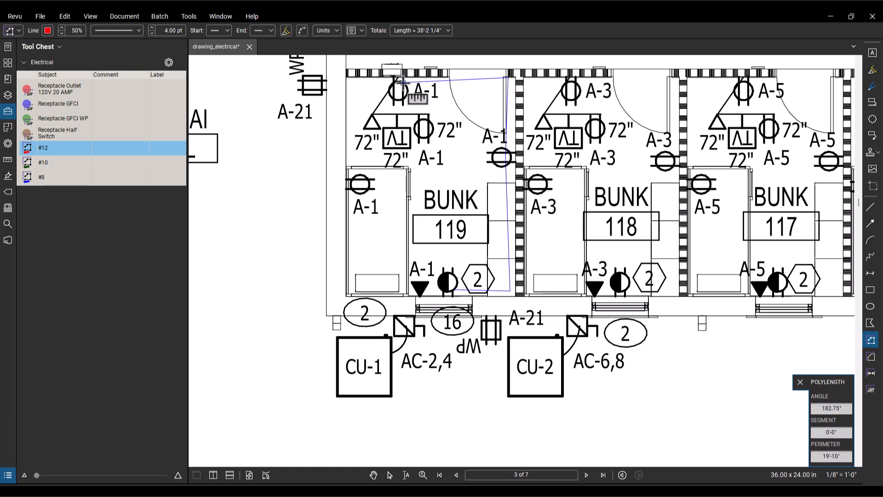
{"action": "double_click", "coordinate": [402, 82]}
Step: Draw a second #12 run about 18'-4 1/4" long from Bunk 119's window wall along its outer side wall to the corridor-wall A-1 receptacle
{"action": "left_click", "coordinate": [418, 289]}
{"action": "left_click", "coordinate": [349, 289]}
{"action": "left_click", "coordinate": [351, 78]}
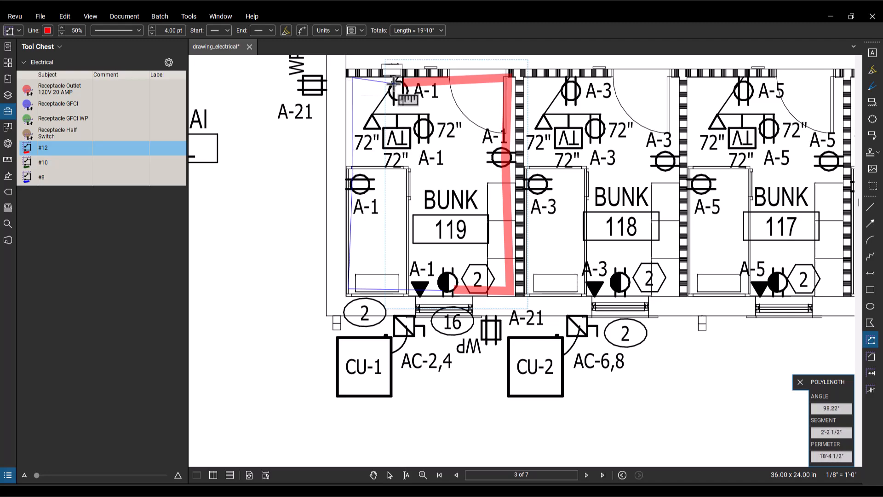
{"action": "double_click", "coordinate": [393, 80]}
Step: Draw the #12 home run, about 41'-6 3/4" long, from Bunk 119's corridor-wall A-1 receptacle to Panel "A" in Electric 122 with one right-angle turn
{"action": "scroll", "coordinate": [393, 80], "scroll_direction": "down", "scroll_amount": 5}
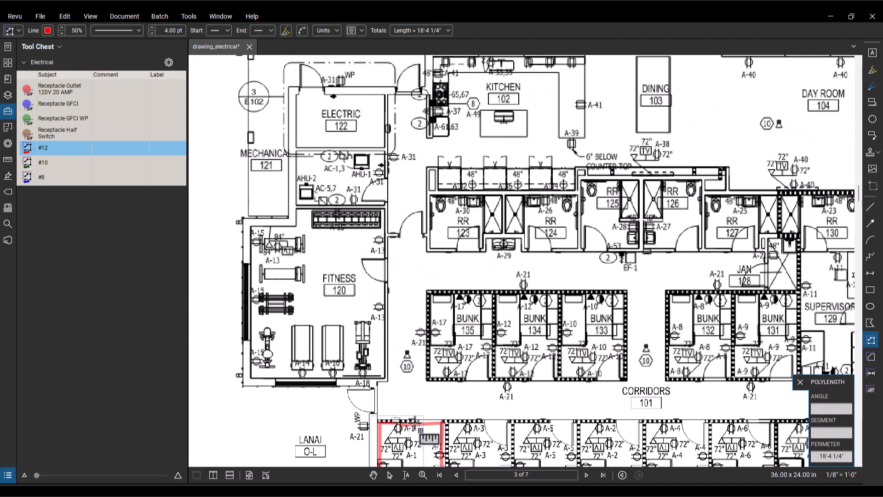
{"action": "scroll", "coordinate": [414, 348], "scroll_direction": "down", "scroll_amount": 1}
{"action": "scroll", "coordinate": [444, 431], "scroll_direction": "up", "scroll_amount": 4}
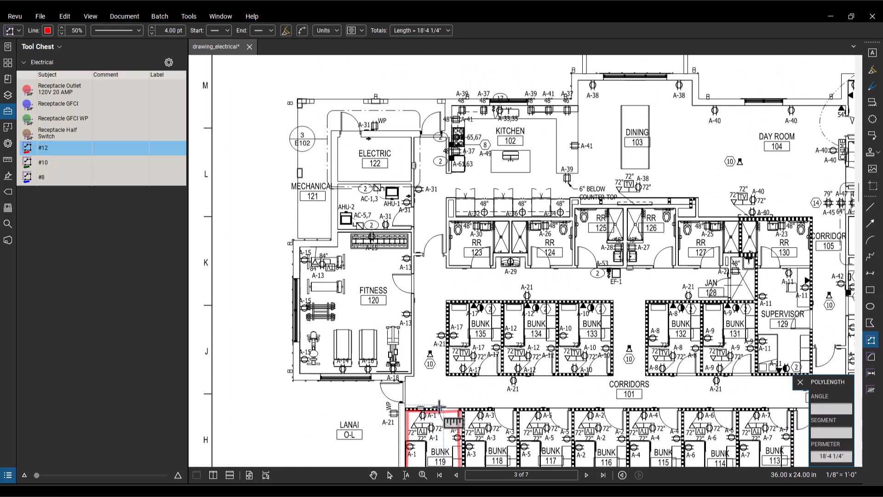
{"action": "left_click", "coordinate": [422, 409]}
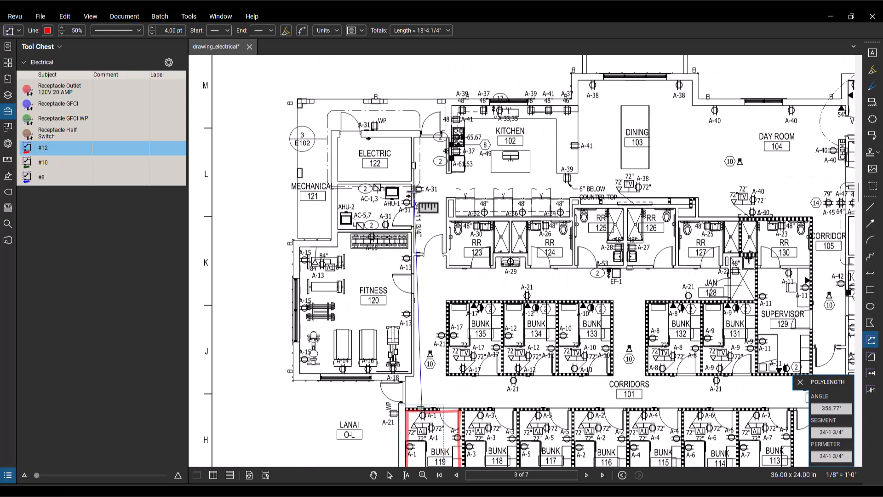
{"action": "left_click", "coordinate": [421, 174]}
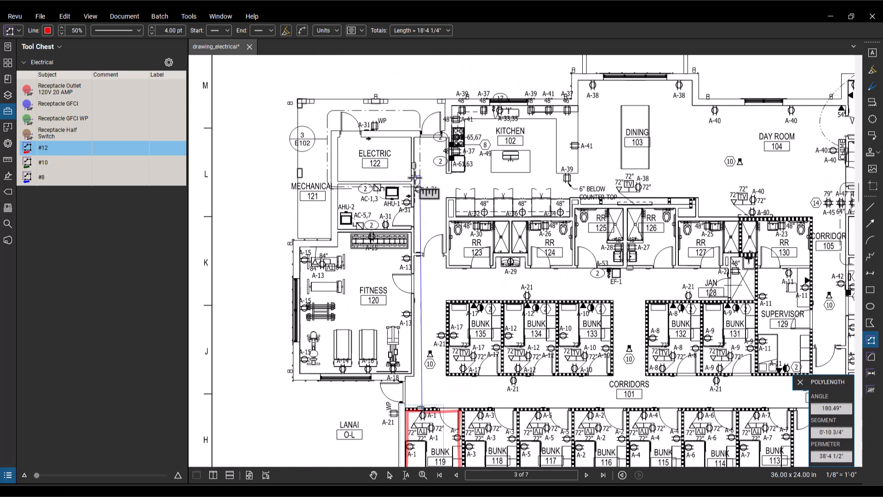
{"action": "double_click", "coordinate": [393, 174]}
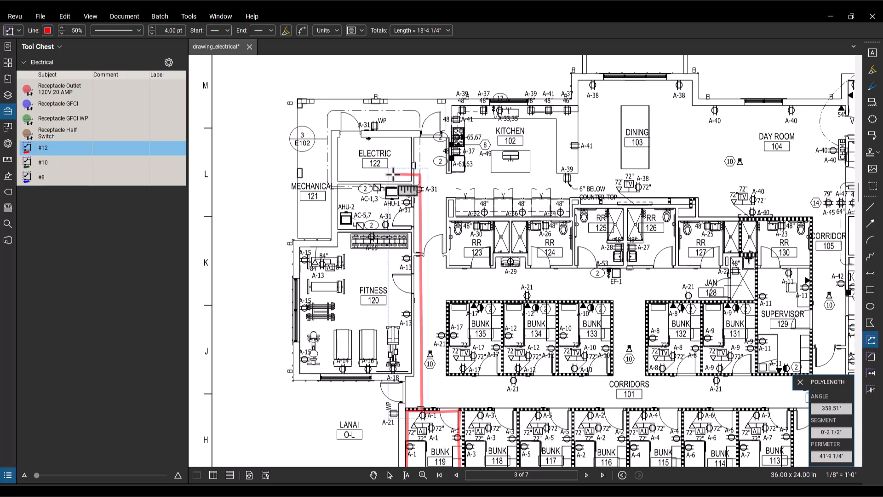
Step: Examine the row of bunk rooms along the corridor and the circuit labels in Bunk 116
{"action": "mouse_move", "coordinate": [551, 340]}
{"action": "left_mouse_down"}
{"action": "mouse_move", "coordinate": [495, 264]}
{"action": "mouse_move", "coordinate": [486, 300]}
{"action": "left_mouse_up"}
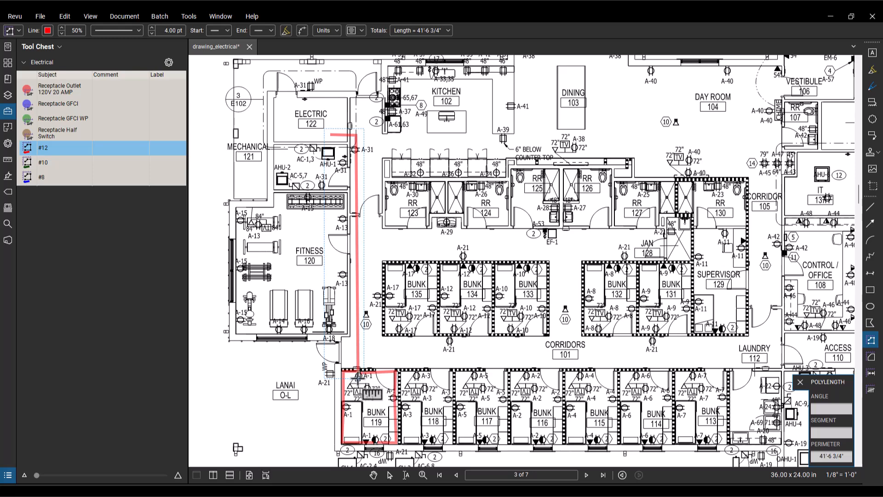
{"action": "left_click_drag", "start_coordinate": [377, 379], "coordinate": [369, 358]}
{"action": "left_click_drag", "start_coordinate": [512, 364], "coordinate": [468, 352]}
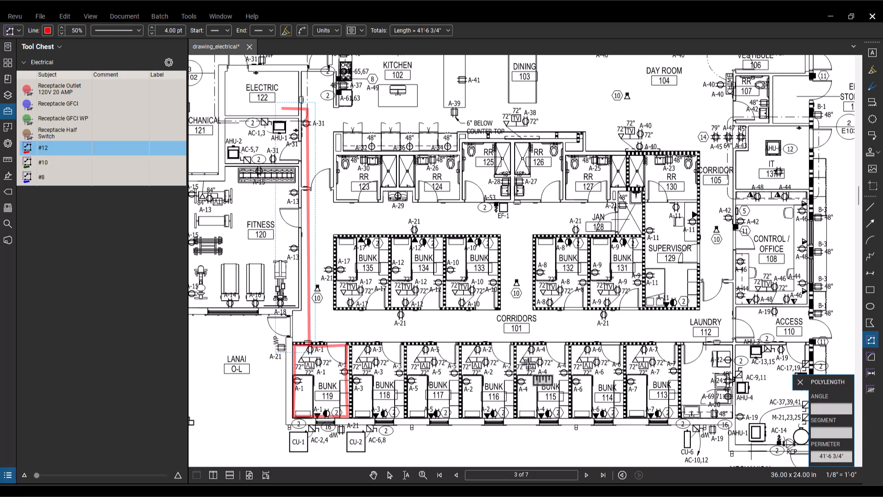
{"action": "left_click_drag", "start_coordinate": [681, 327], "coordinate": [376, 472]}
{"action": "left_click_drag", "start_coordinate": [563, 311], "coordinate": [486, 326]}
{"action": "left_click_drag", "start_coordinate": [359, 345], "coordinate": [834, 150]}
{"action": "scroll", "coordinate": [453, 339], "scroll_direction": "up", "scroll_amount": 3}
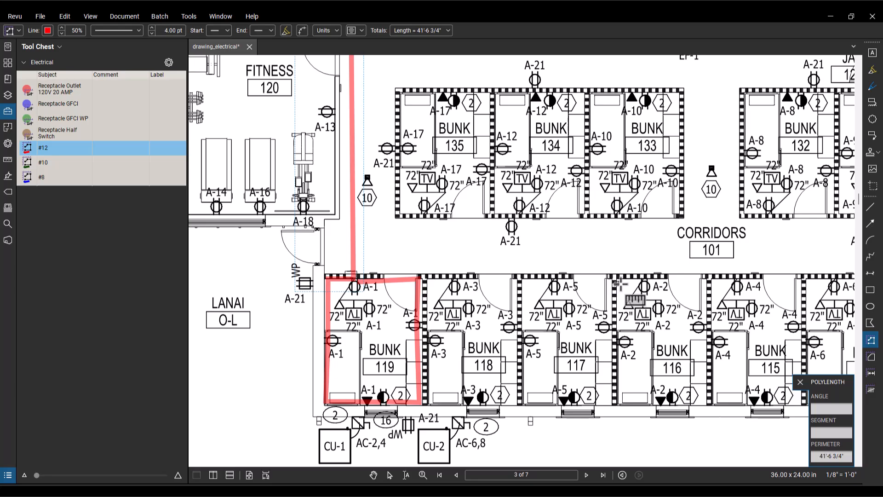
{"action": "left_click_drag", "start_coordinate": [621, 285], "coordinate": [438, 269]}
{"action": "scroll", "coordinate": [464, 294], "scroll_direction": "up", "scroll_amount": 4}
{"action": "left_click_drag", "start_coordinate": [460, 322], "coordinate": [456, 230]}
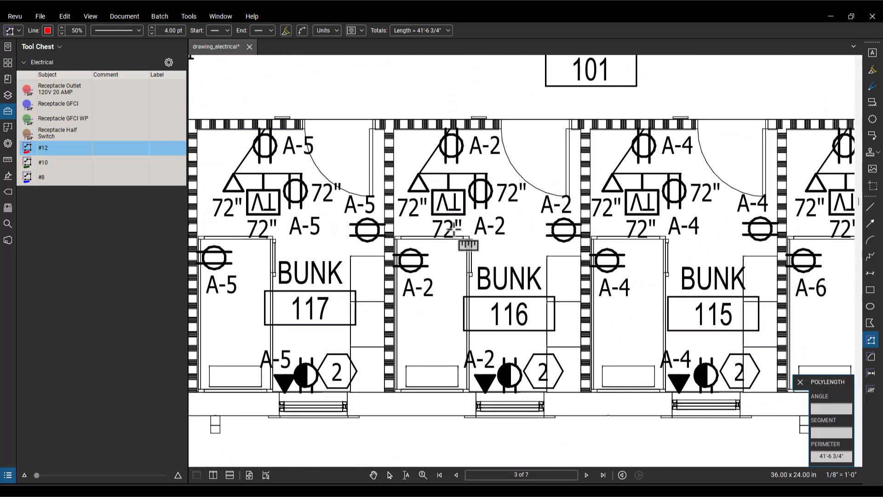
{"action": "scroll", "coordinate": [432, 146], "scroll_direction": "down", "scroll_amount": 7}
Step: Measure the straight distance from Bunk 116's A-2 receptacle to the Panel "A" location in Electric 122
{"action": "left_click_drag", "start_coordinate": [436, 150], "coordinate": [550, 338]}
{"action": "left_click", "coordinate": [547, 333]}
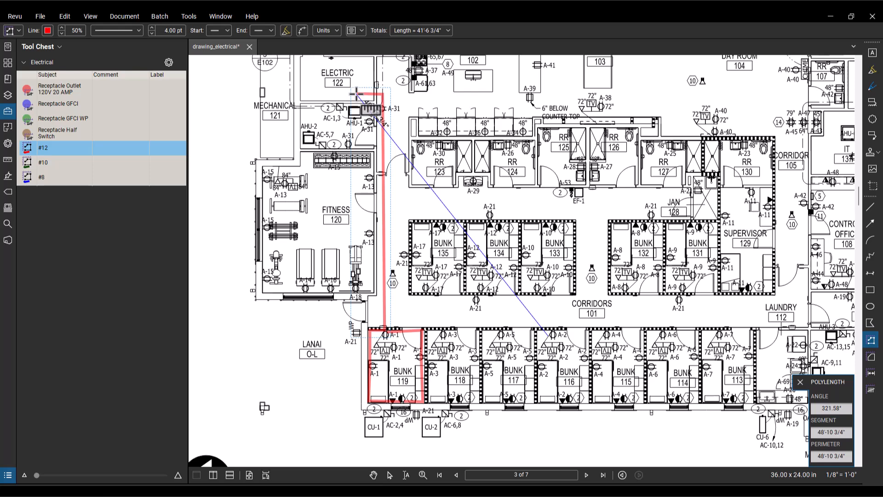
{"action": "key", "text": "Escape"}
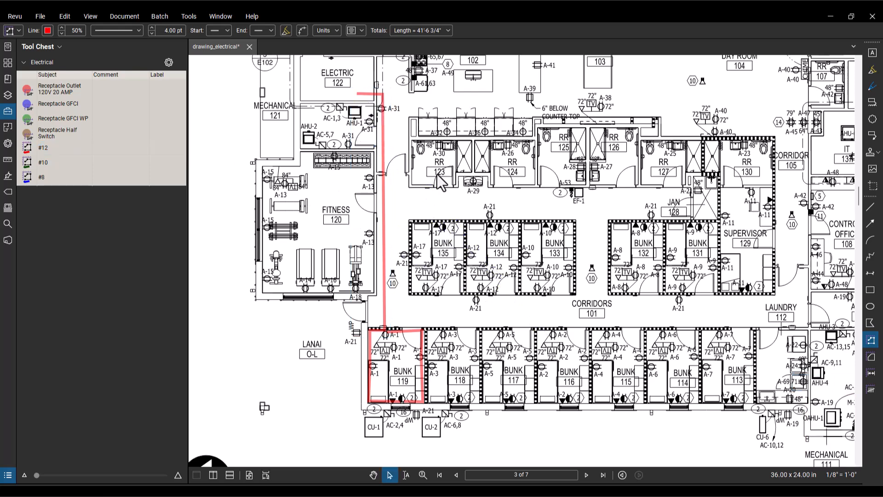
Step: Draw a #10 run about 36'-6 1/4" long around Bunk 116's walls, starting and ending at the window receptacle
{"action": "left_click", "coordinate": [41, 162]}
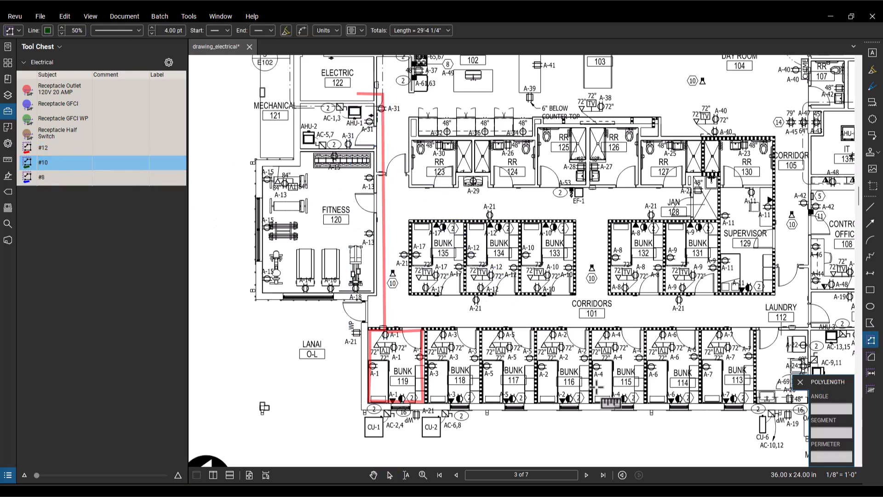
{"action": "scroll", "coordinate": [581, 382], "scroll_direction": "up", "scroll_amount": 5}
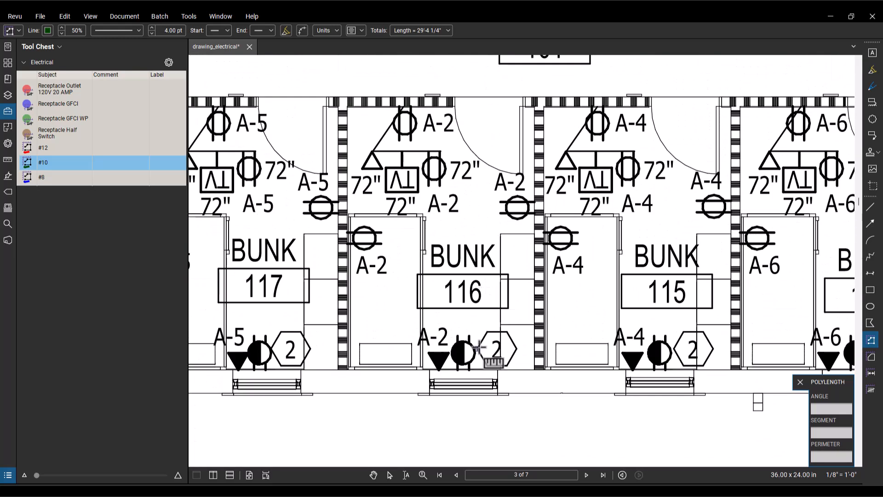
{"action": "left_click", "coordinate": [473, 358]}
{"action": "left_click", "coordinate": [523, 355]}
{"action": "left_click", "coordinate": [518, 209]}
{"action": "left_click", "coordinate": [524, 107]}
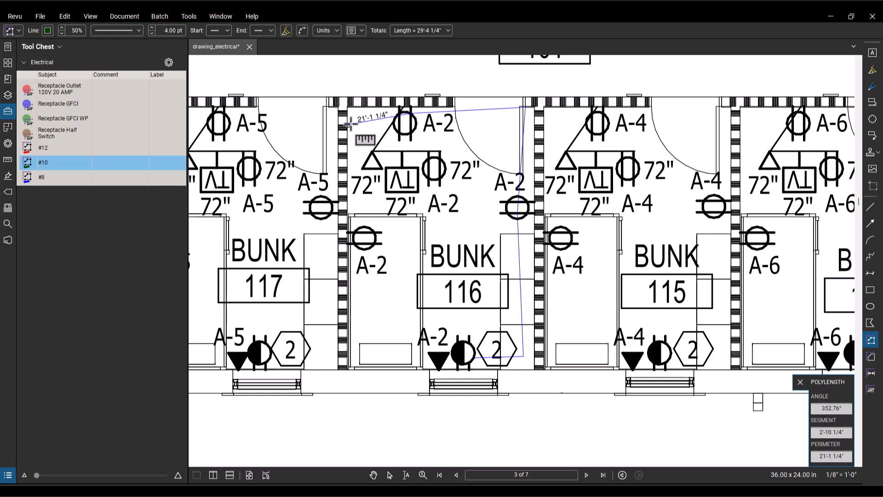
{"action": "left_click", "coordinate": [353, 114]}
{"action": "left_click", "coordinate": [350, 362]}
{"action": "double_click", "coordinate": [461, 361]}
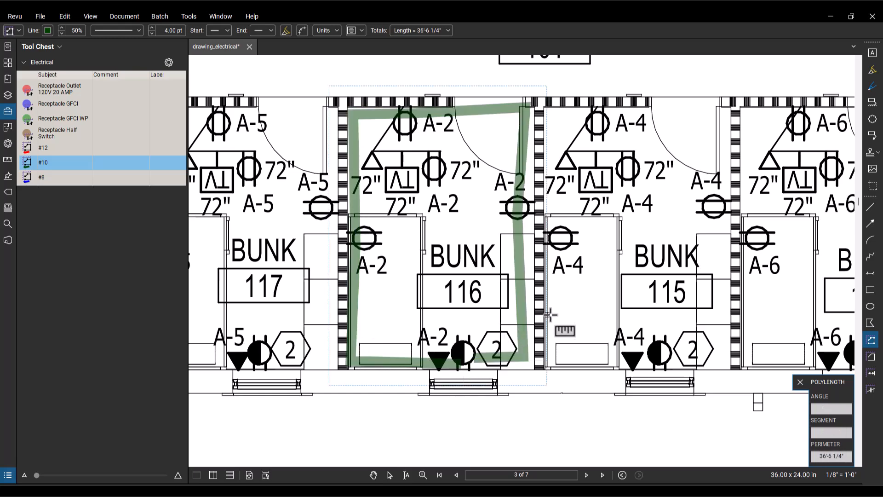
Step: Draw the #10 home run, about 68'-7 3/4" long, from Bunk 116's corridor-wall A-2 receptacle to Panel "A" with one right-angle turn
{"action": "scroll", "coordinate": [528, 270], "scroll_direction": "down", "scroll_amount": 5}
{"action": "mouse_move", "coordinate": [513, 108]}
{"action": "left_mouse_down"}
{"action": "mouse_move", "coordinate": [615, 336]}
{"action": "mouse_move", "coordinate": [679, 334]}
{"action": "left_mouse_up"}
{"action": "left_click", "coordinate": [643, 427]}
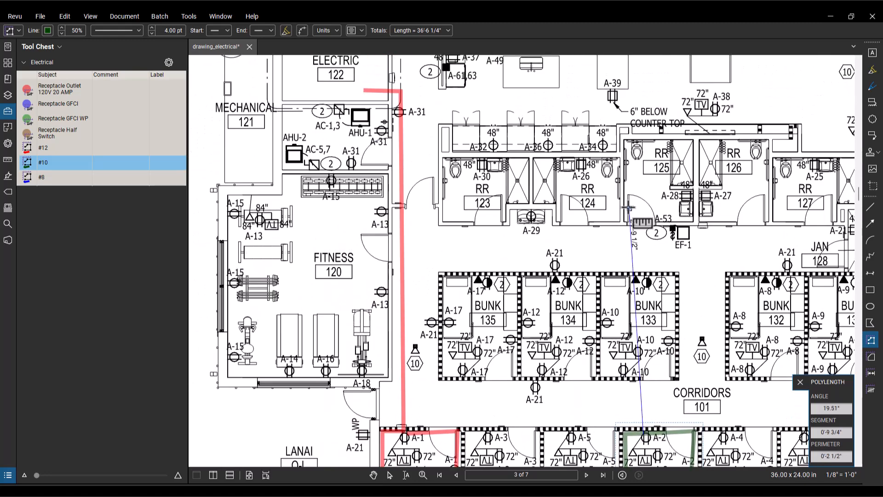
{"action": "left_click", "coordinate": [642, 86]}
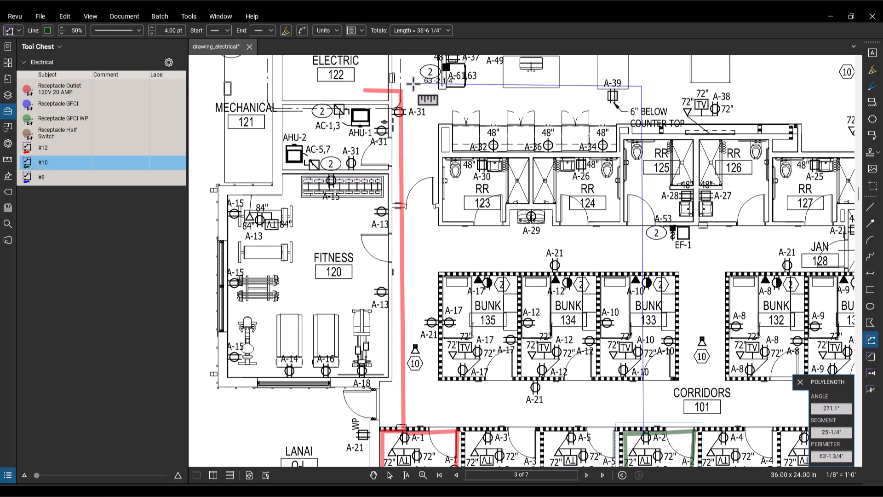
{"action": "double_click", "coordinate": [362, 90]}
Step: Examine the apparatus bay receptacles and their B circuit labels along the exterior wall
{"action": "scroll", "coordinate": [608, 334], "scroll_direction": "down", "scroll_amount": 5}
{"action": "left_click_drag", "start_coordinate": [667, 360], "coordinate": [537, 302]}
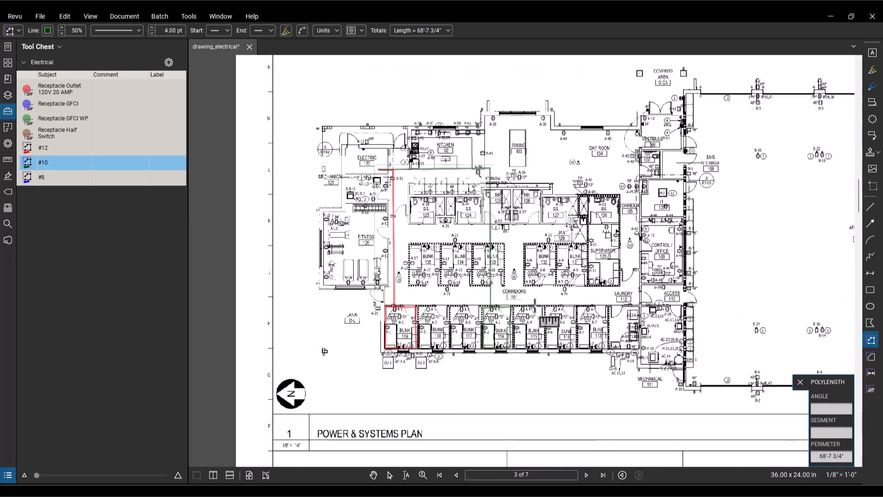
{"action": "scroll", "coordinate": [535, 312], "scroll_direction": "up", "scroll_amount": 1}
{"action": "left_click_drag", "start_coordinate": [634, 296], "coordinate": [488, 313]}
{"action": "left_click_drag", "start_coordinate": [686, 262], "coordinate": [521, 399]}
{"action": "scroll", "coordinate": [572, 223], "scroll_direction": "up", "scroll_amount": 4}
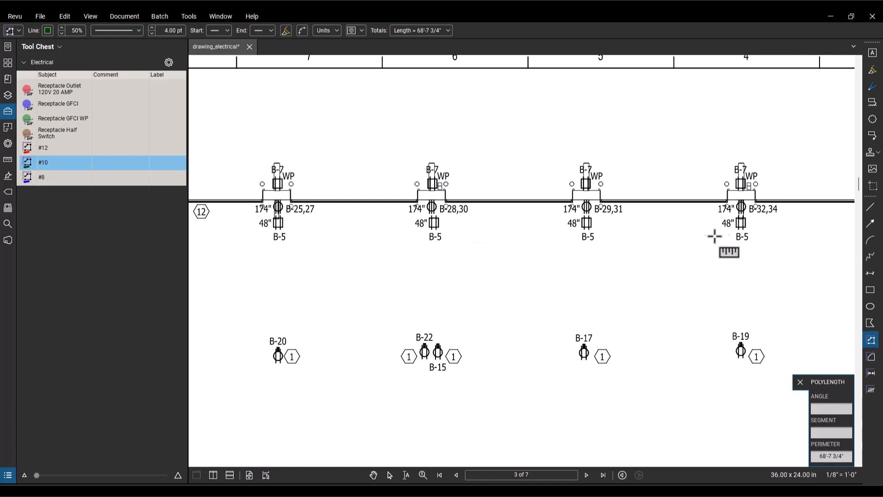
{"action": "scroll", "coordinate": [414, 236], "scroll_direction": "down", "scroll_amount": 5}
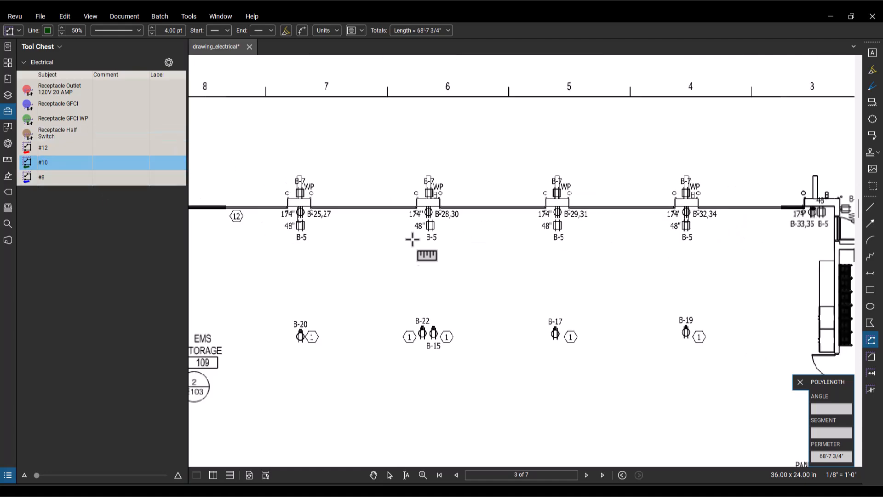
{"action": "scroll", "coordinate": [321, 165], "scroll_direction": "up", "scroll_amount": 2}
Step: Measure the straight distance with the #10 tool from the apparatus bay's B-5 receptacle near grid 7 to Electric 122
{"action": "left_click", "coordinate": [53, 165]}
{"action": "left_click", "coordinate": [722, 183]}
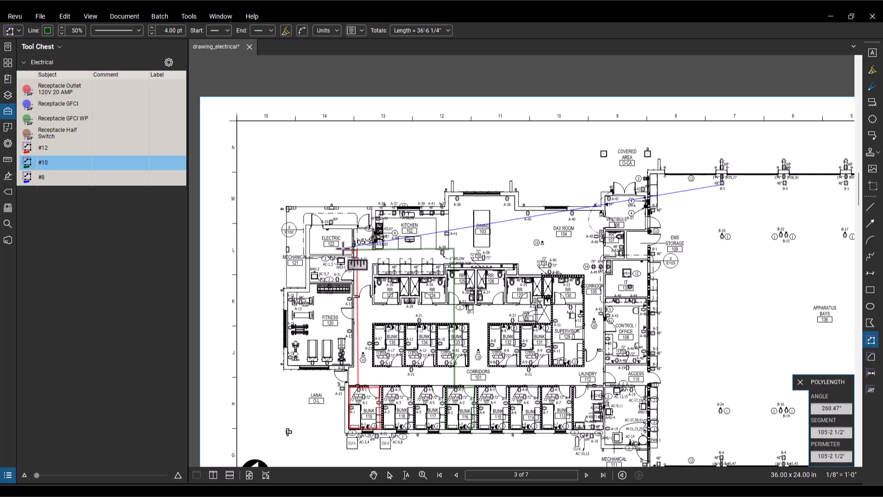
{"action": "key", "text": "Escape"}
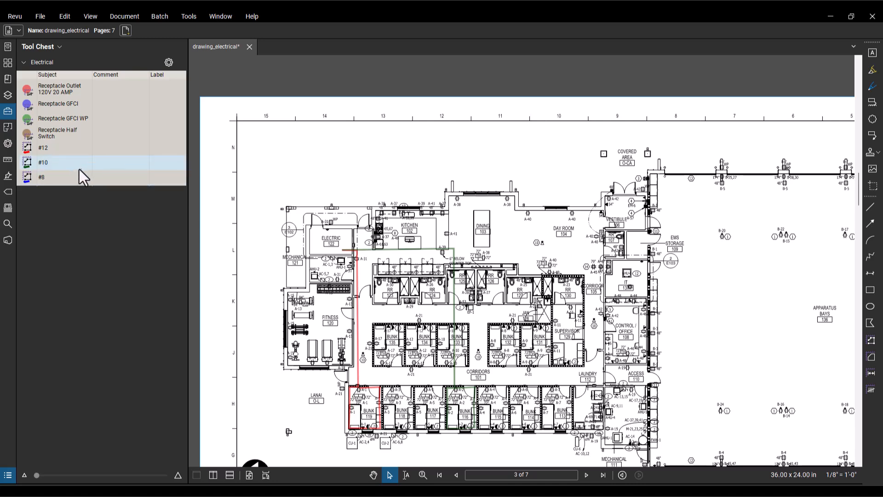
Step: Draw a #8 run about 190'-11 1/2" long through the apparatus bay's exterior-wall B-5 receptacles from grid 3 to grid 7, ending at Electric 122
{"action": "scroll", "coordinate": [570, 191], "scroll_direction": "right", "scroll_amount": 5}
{"action": "scroll", "coordinate": [587, 194], "scroll_direction": "up", "scroll_amount": 3}
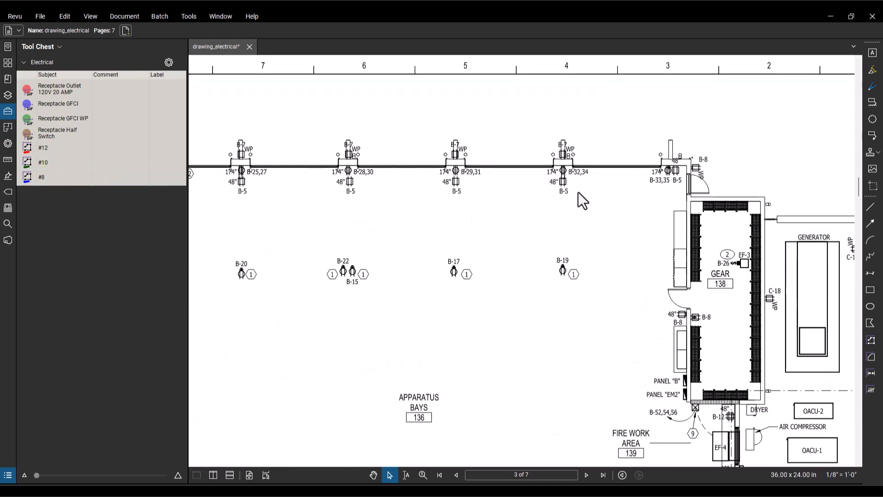
{"action": "scroll", "coordinate": [582, 194], "scroll_direction": "left", "scroll_amount": 2}
{"action": "left_click", "coordinate": [79, 179]}
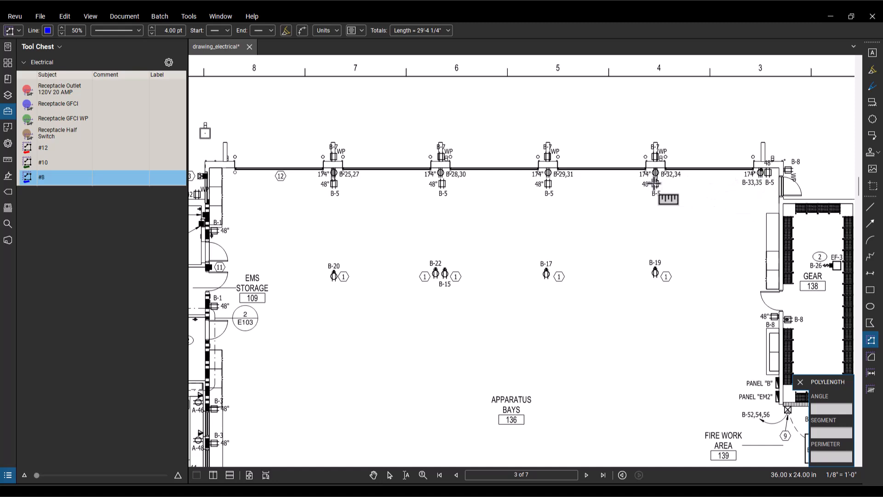
{"action": "left_click", "coordinate": [762, 172]}
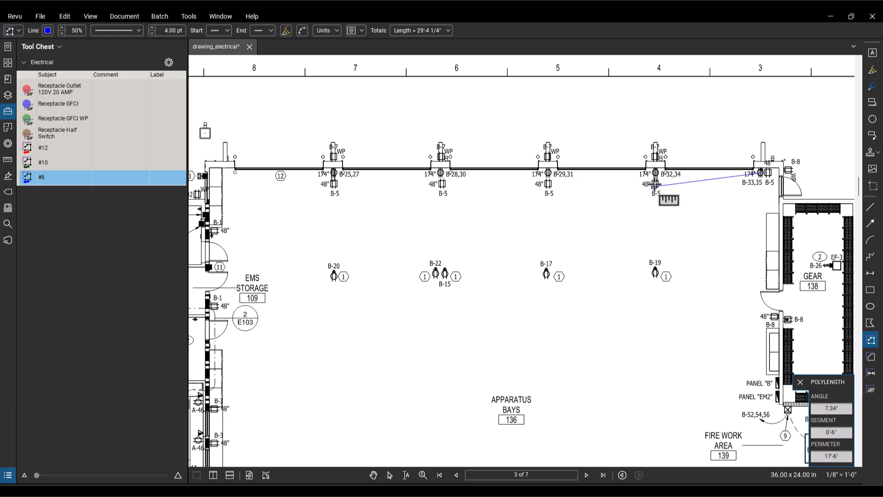
{"action": "left_click", "coordinate": [548, 184]}
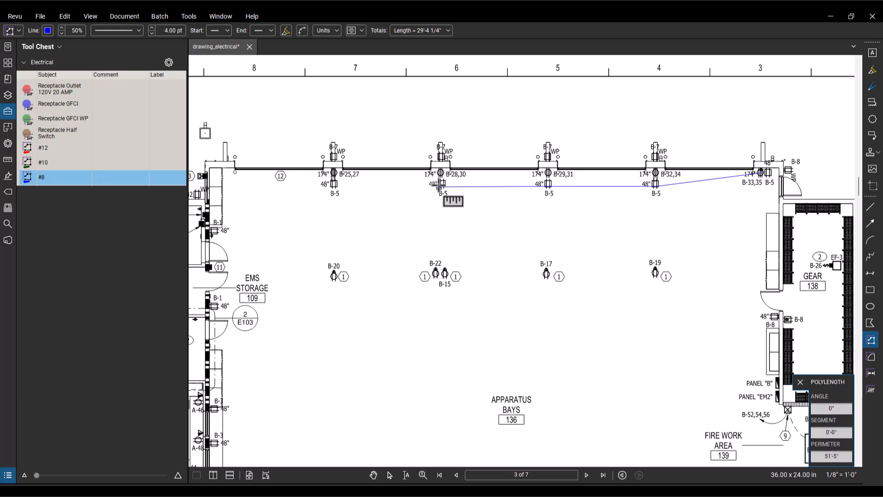
{"action": "left_click", "coordinate": [330, 184]}
{"action": "scroll", "coordinate": [256, 208], "scroll_direction": "down", "scroll_amount": 2}
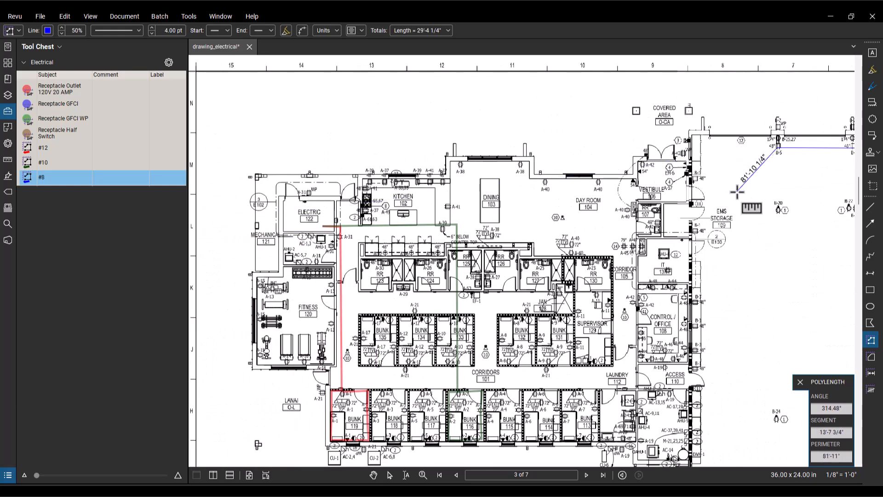
{"action": "left_click", "coordinate": [776, 231]}
{"action": "left_click", "coordinate": [322, 225]}
{"action": "key", "text": "Return"}
Step: Draw a #8 run about 179'-1/4" long through the weatherproof B-7 receptacles from grid 4 to grid 7, ending at Electric 122
{"action": "left_click_drag", "start_coordinate": [703, 226], "coordinate": [398, 304]}
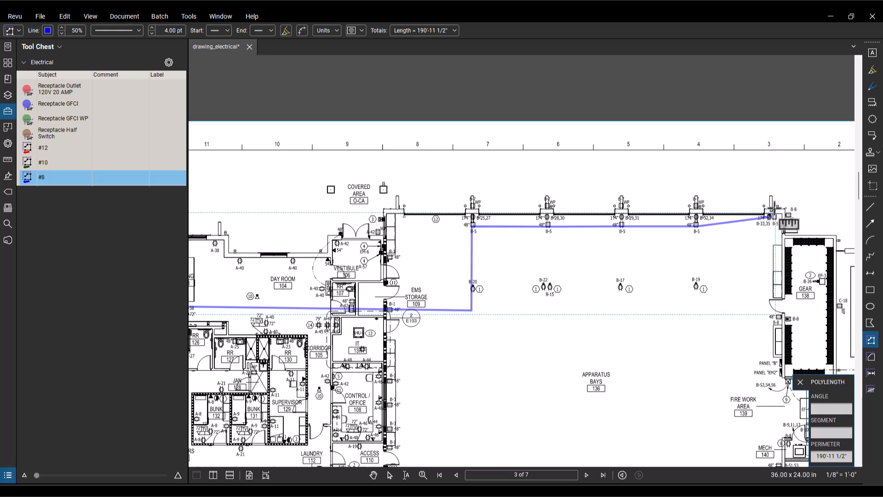
{"action": "scroll", "coordinate": [773, 216], "scroll_direction": "up", "scroll_amount": 4}
{"action": "scroll", "coordinate": [730, 207], "scroll_direction": "down", "scroll_amount": 3}
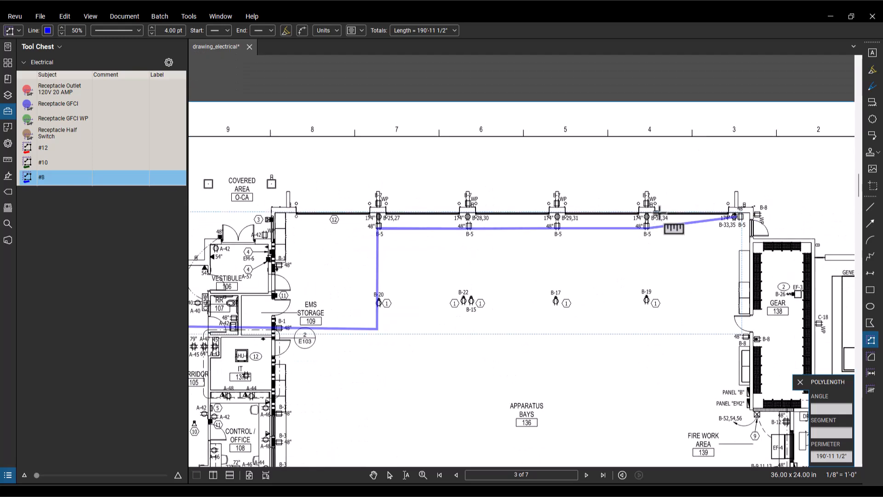
{"action": "left_click", "coordinate": [645, 199]}
{"action": "left_click", "coordinate": [556, 200]}
{"action": "left_click", "coordinate": [468, 206]}
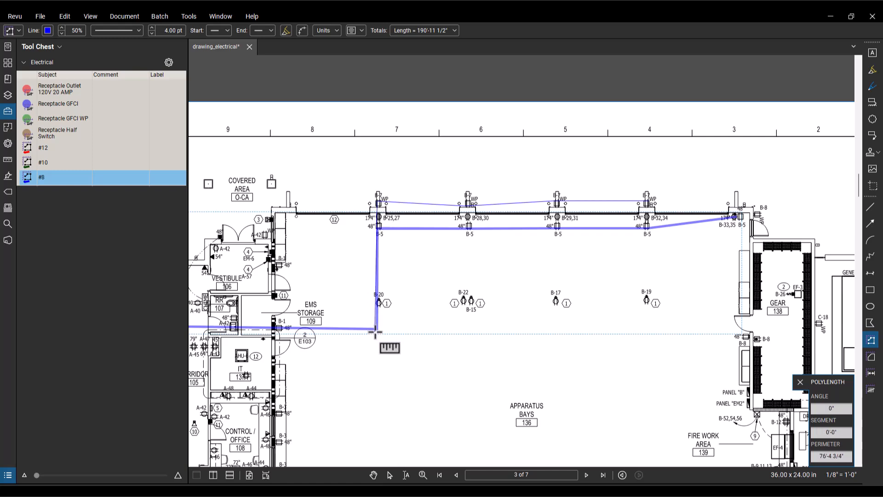
{"action": "scroll", "coordinate": [374, 331], "scroll_direction": "down", "scroll_amount": 3}
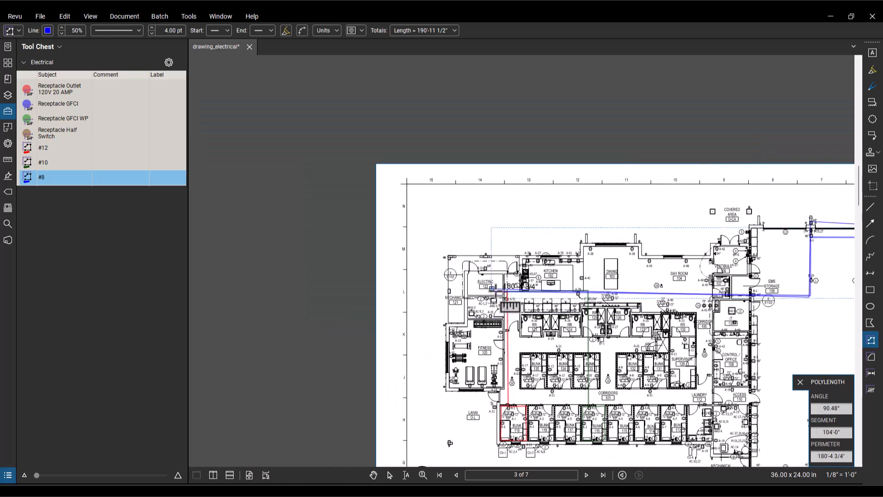
{"action": "double_click", "coordinate": [496, 291]}
Step: Create a legend from the Electrical tool set in the blank area beside the Electrical Equipment Room Detail and enlarge it
{"action": "scroll", "coordinate": [565, 290], "scroll_direction": "down", "scroll_amount": 3}
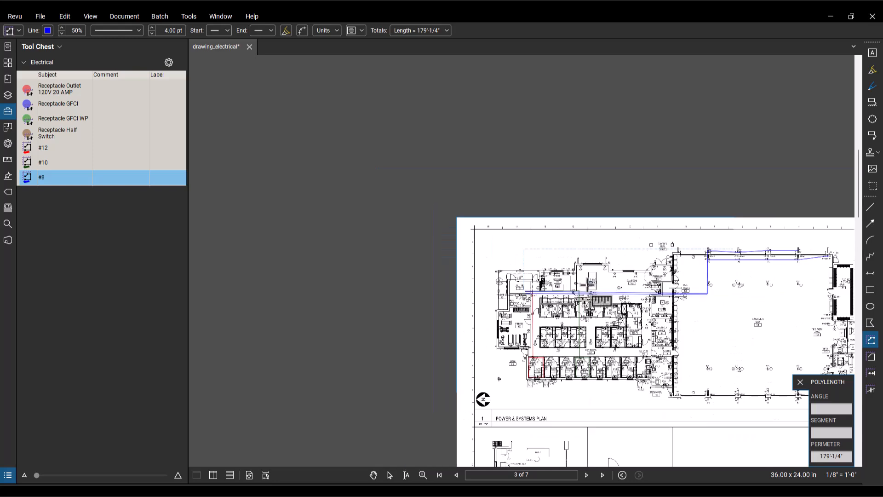
{"action": "left_click_drag", "start_coordinate": [736, 326], "coordinate": [560, 230]}
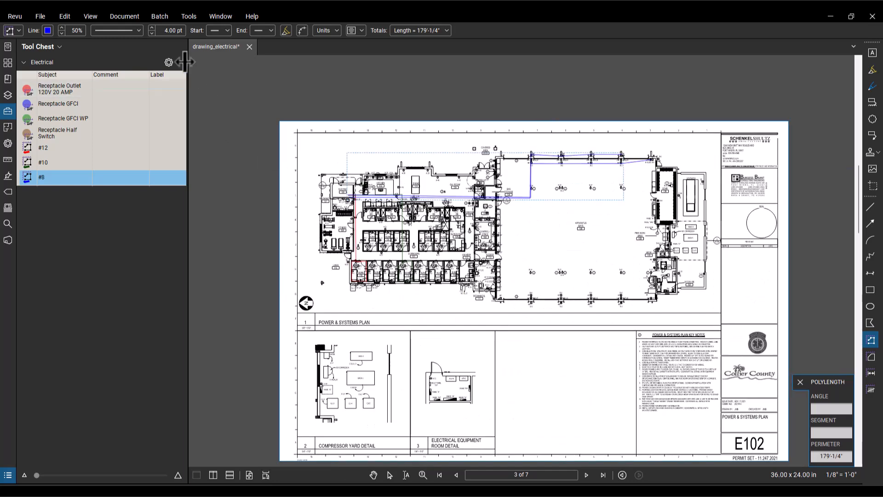
{"action": "left_click", "coordinate": [169, 62]}
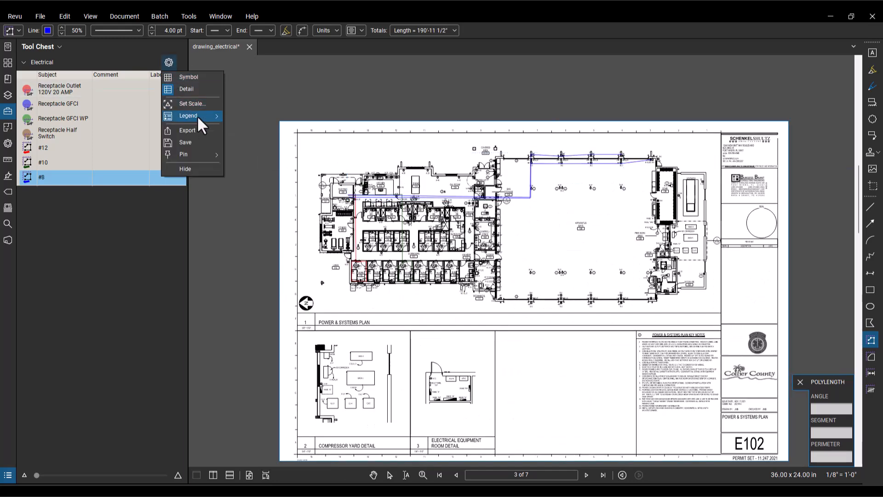
{"action": "mouse_move", "coordinate": [198, 115]}
{"action": "left_click", "coordinate": [271, 125]}
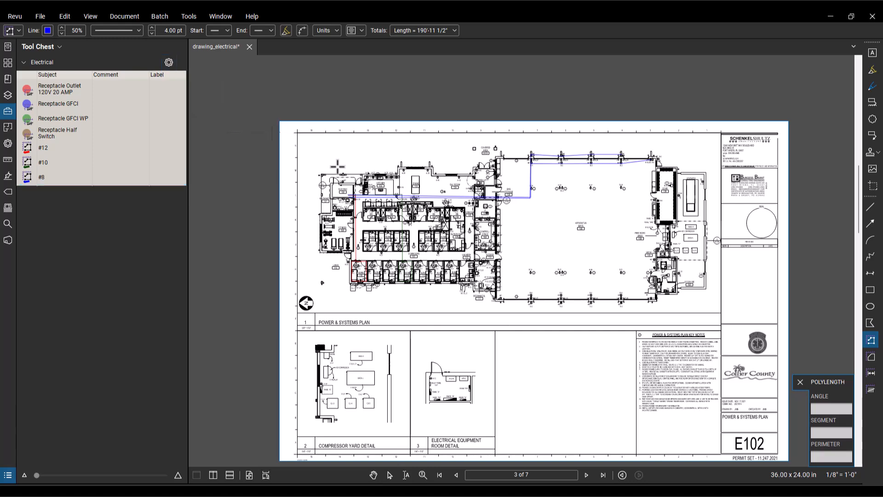
{"action": "left_click", "coordinate": [513, 374]}
{"action": "scroll", "coordinate": [556, 382], "scroll_direction": "up", "scroll_amount": 5}
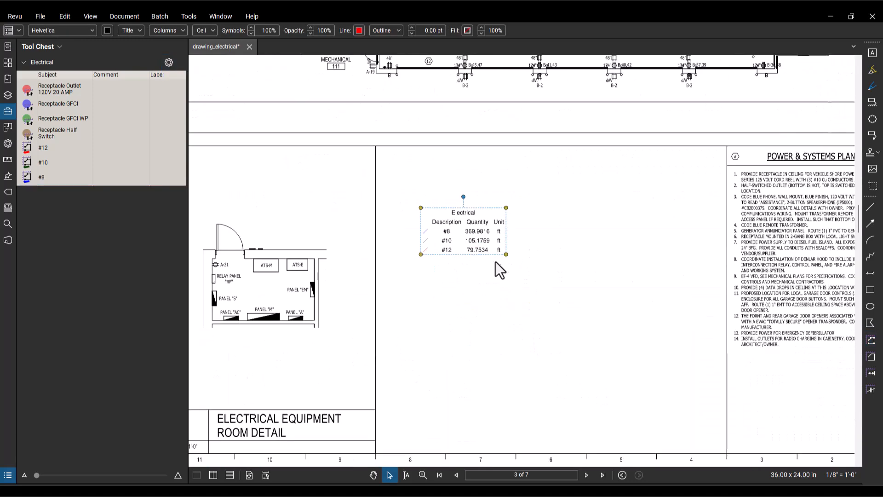
{"action": "left_click_drag", "start_coordinate": [648, 294], "coordinate": [661, 338]}
{"action": "mouse_move", "coordinate": [573, 278]}
{"action": "left_mouse_down"}
{"action": "mouse_move", "coordinate": [571, 226]}
{"action": "mouse_move", "coordinate": [579, 246]}
{"action": "mouse_move", "coordinate": [565, 266]}
{"action": "left_mouse_up"}
Step: Format the legend with 1.00 pt gridlines and a white fill, and enlarge it further within the blank area
{"action": "left_click", "coordinate": [387, 29]}
{"action": "left_click", "coordinate": [384, 42]}
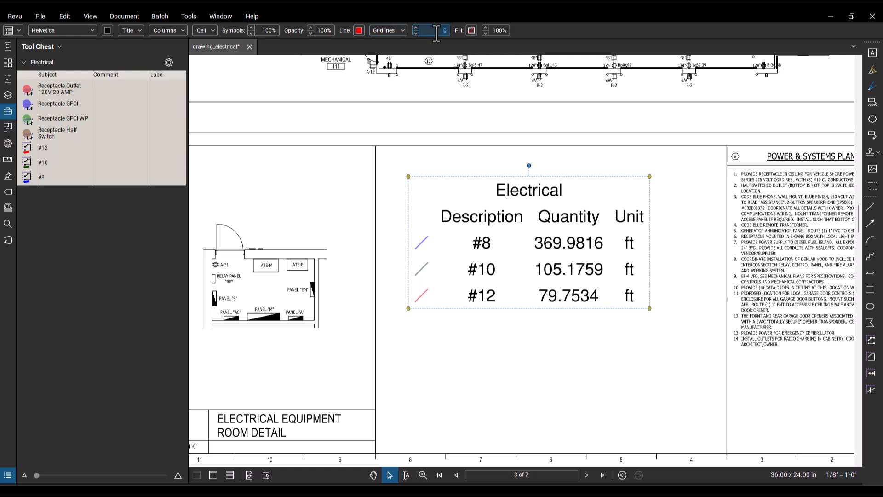
{"action": "left_click", "coordinate": [436, 33]}
{"action": "type", "text": "1"}
{"action": "key", "text": "Return"}
{"action": "left_click", "coordinate": [472, 31]}
{"action": "left_click", "coordinate": [443, 51]}
{"action": "left_click_drag", "start_coordinate": [656, 316], "coordinate": [708, 357]}
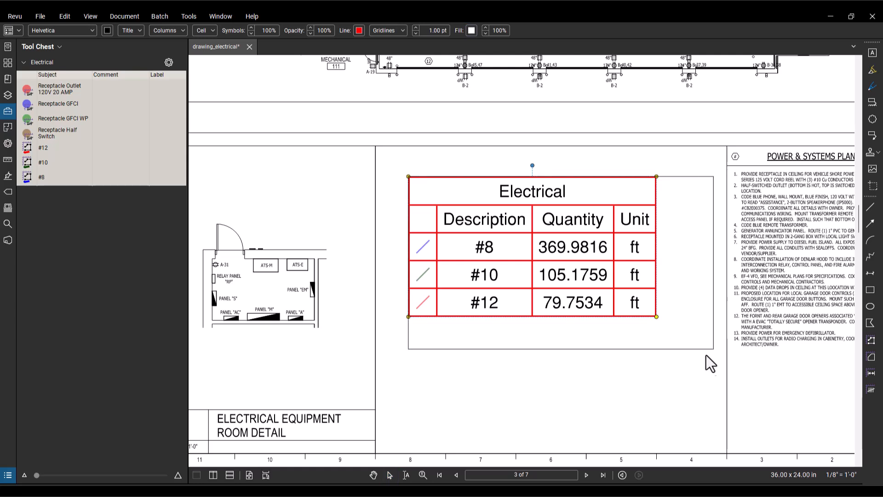